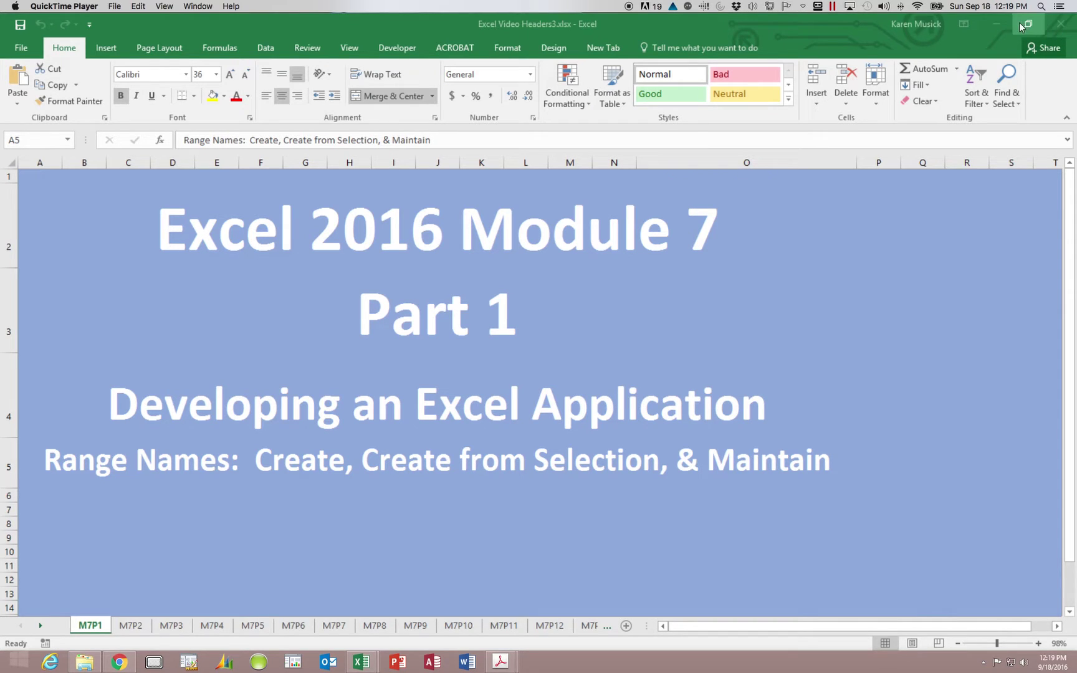
- Close the title workbook and name the Activity Fee value 80 in E11 'ActivityFee'
left_click(1061, 25)
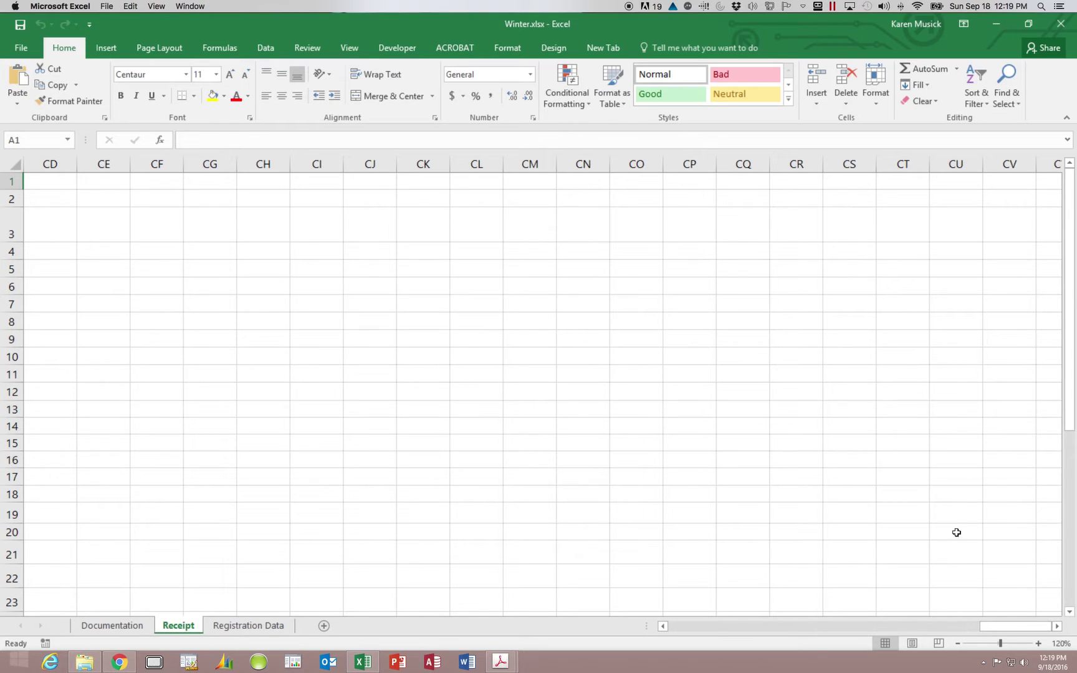
left_click_drag(1004, 628, 638, 626)
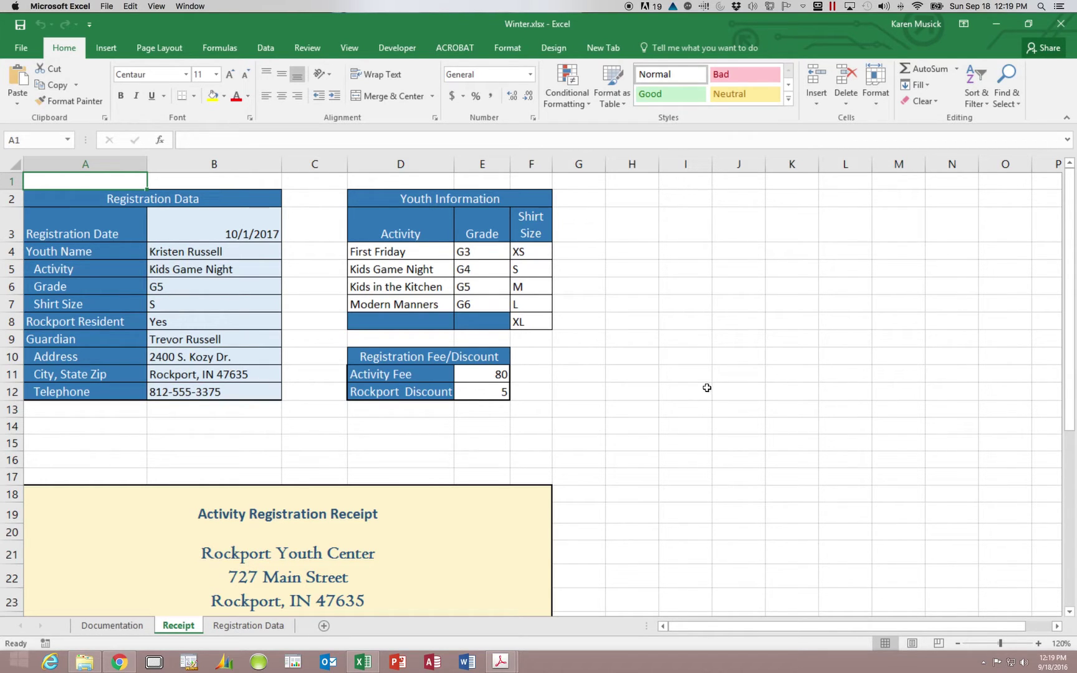
left_click(498, 375)
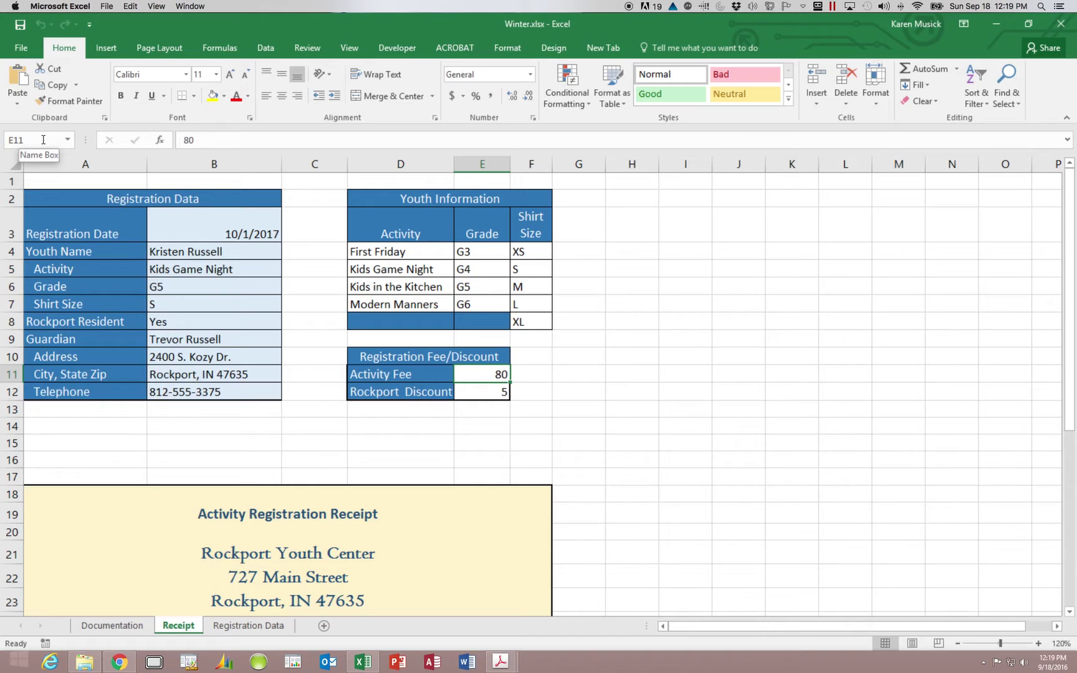
left_click(43, 140)
type("ActivityFee")
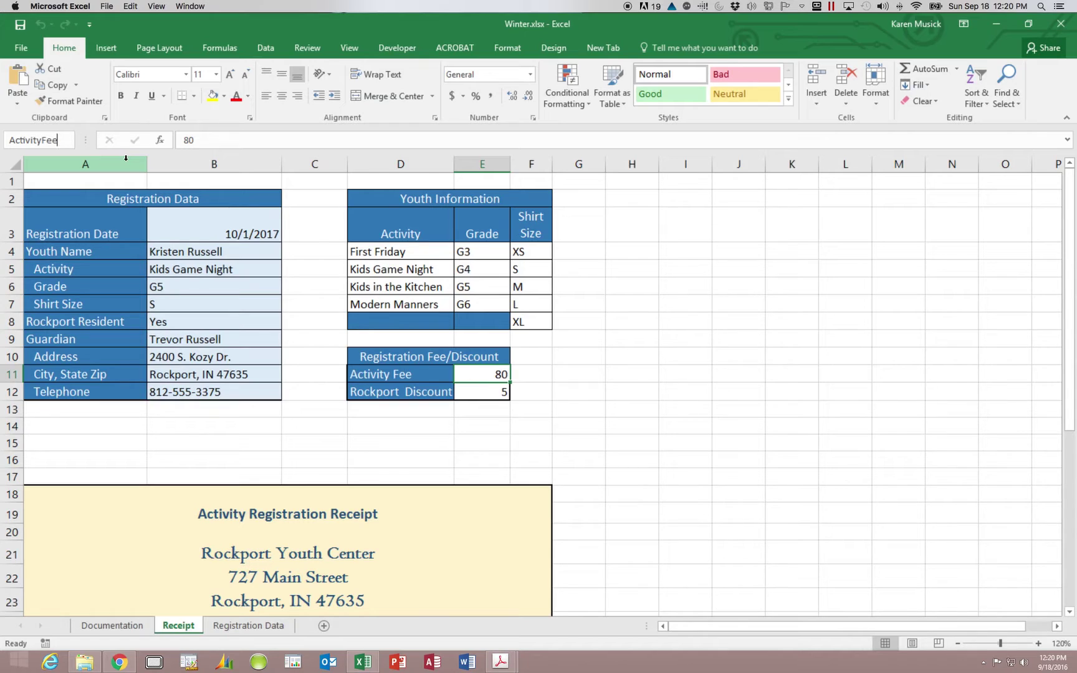
key("Return")
- Name the Rockport Discount value in cell E12 'RockportDisc' via the Name Box
left_click(495, 392)
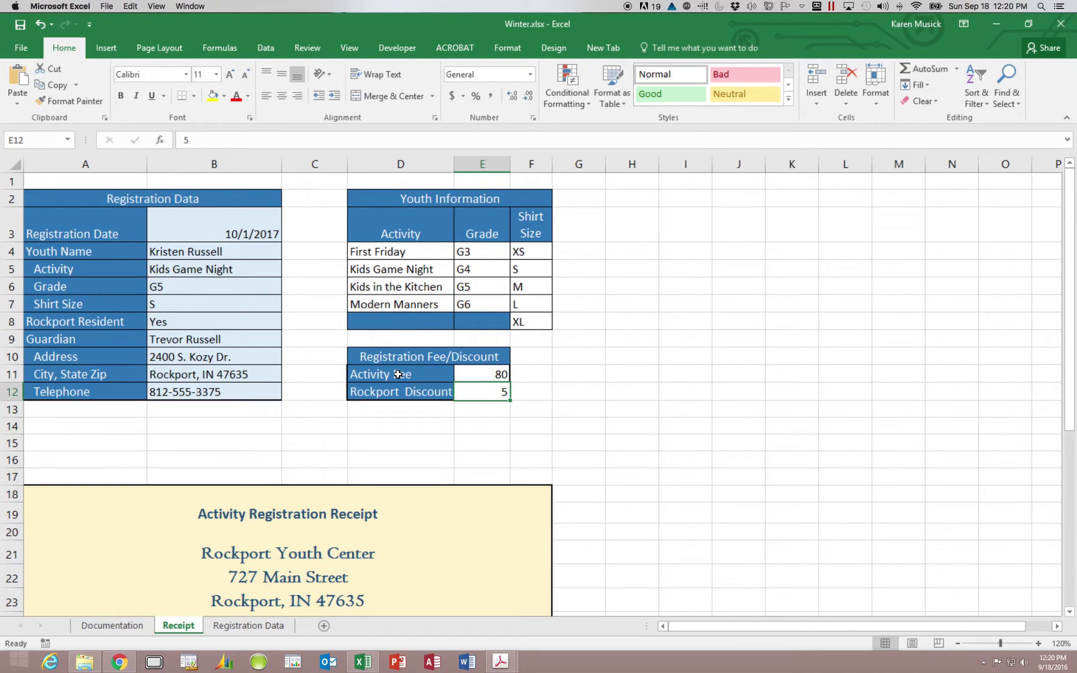
left_click(37, 141)
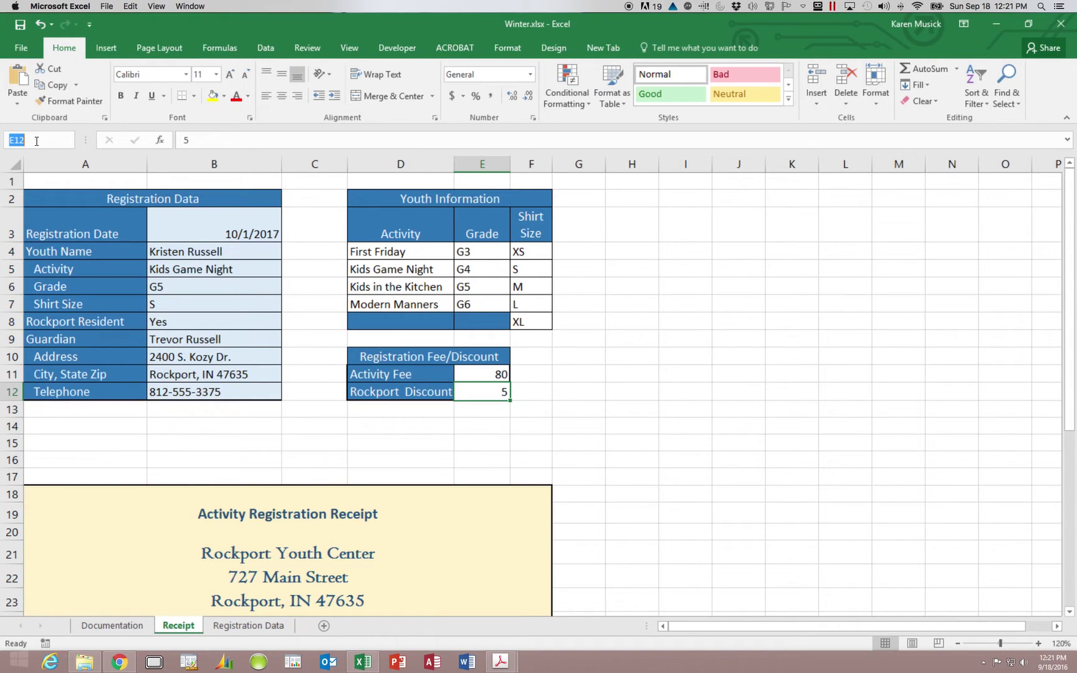
type("RockportDisc")
key("Return")
- Select the Youth Information table D2:F8 and enter the name YouthInfo in the Name Box
left_click(358, 197)
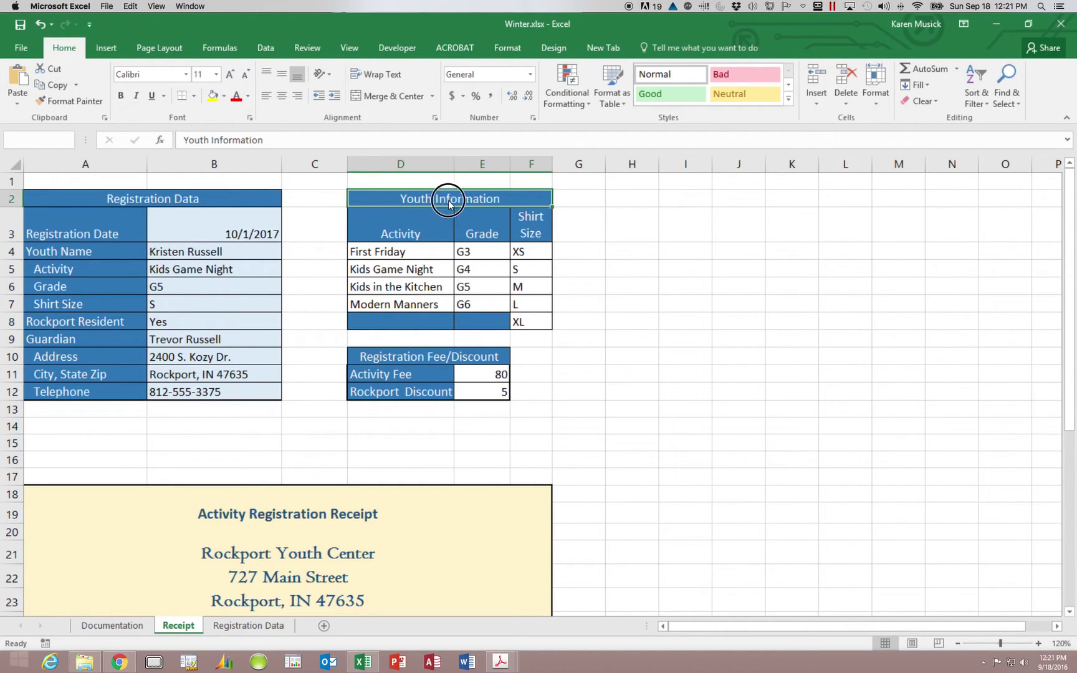
left_click_drag(480, 207, 473, 320)
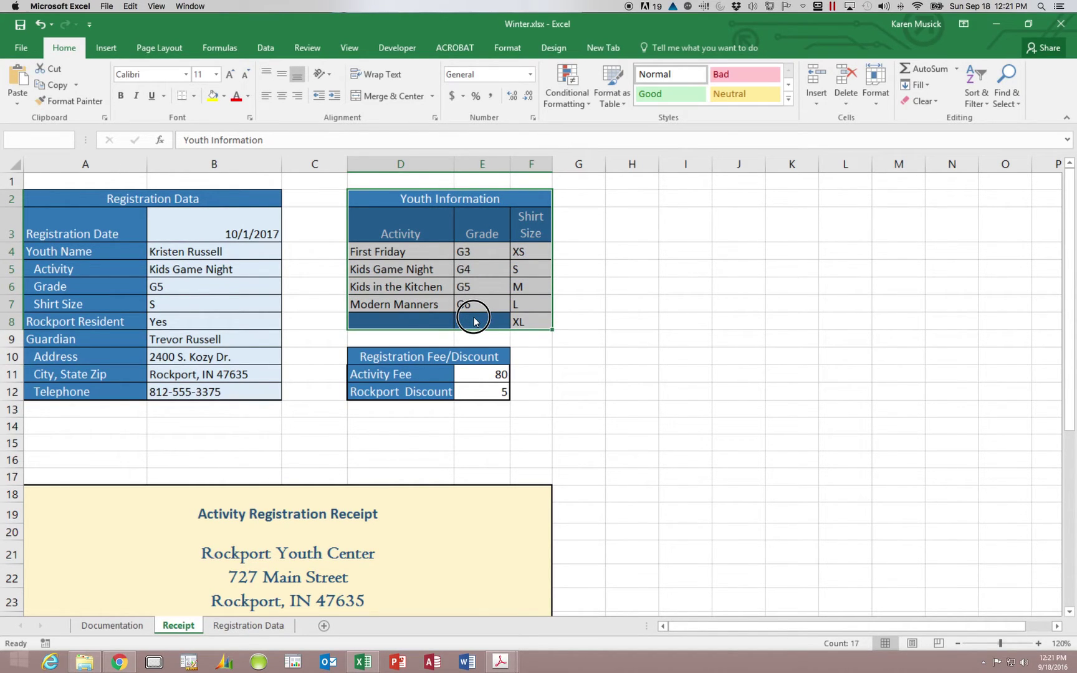
left_click_drag(473, 320, 473, 317)
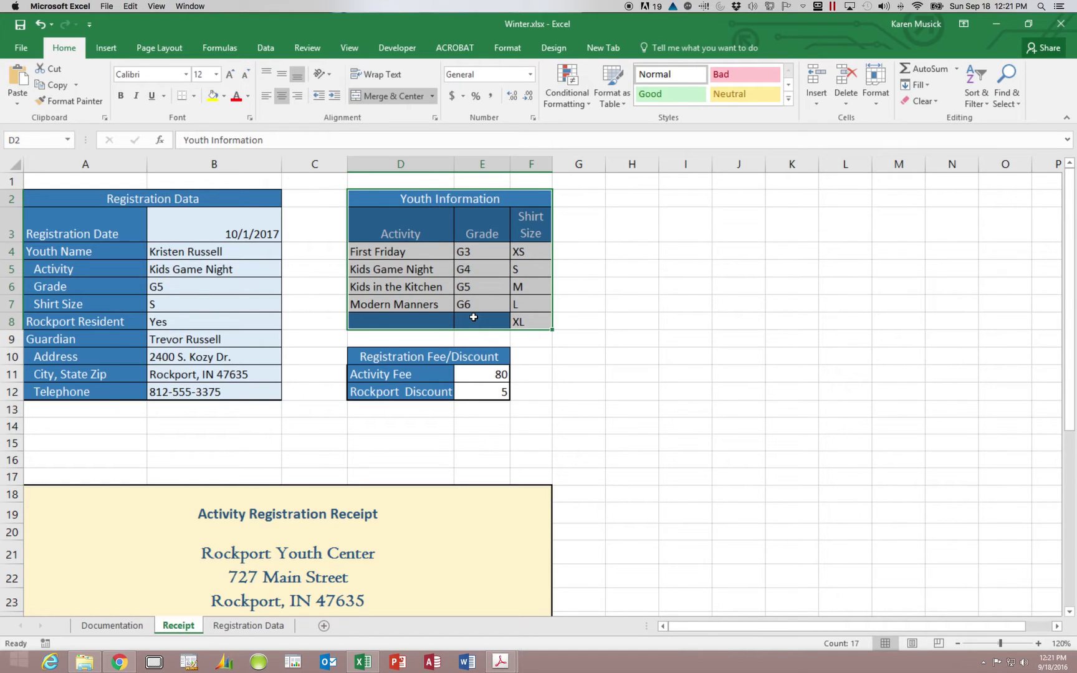
left_click(35, 140)
type("YouthInfo")
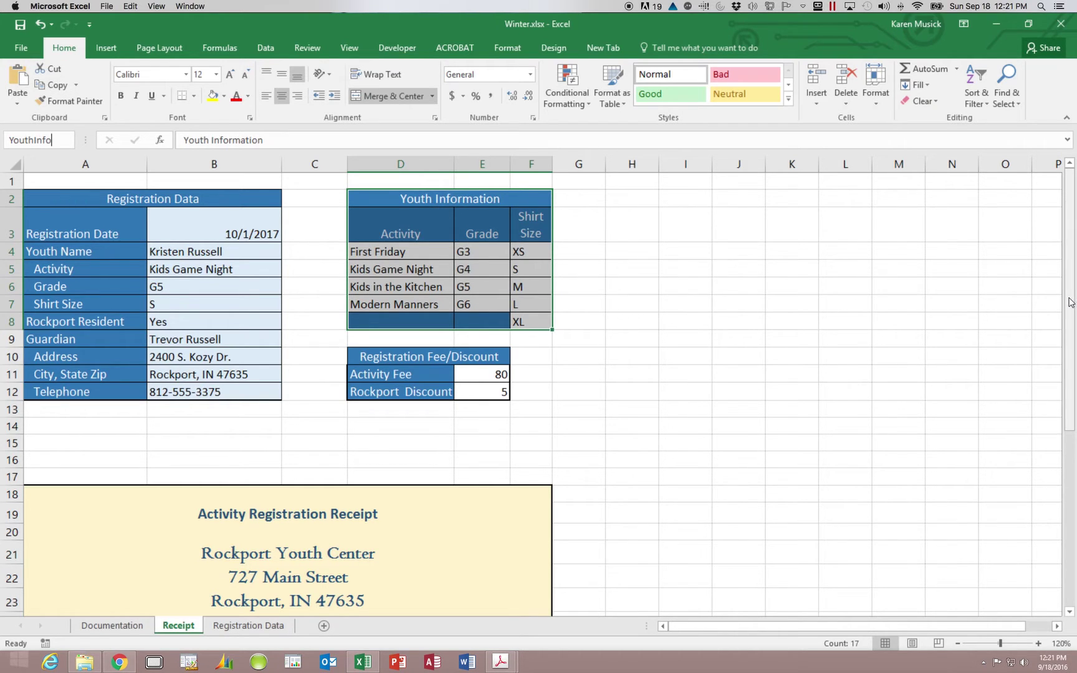
left_click_drag(1069, 301, 1052, 505)
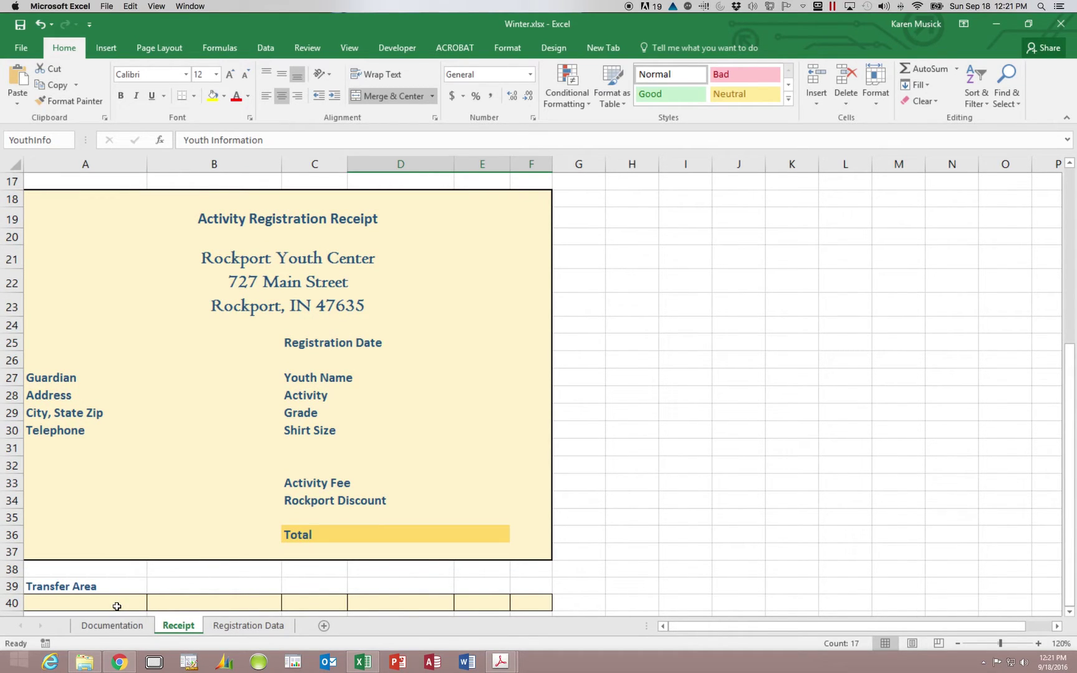
- Select the Transfer Area cells A40:F40 and name them TransferArea
left_click_drag(117, 605, 516, 605)
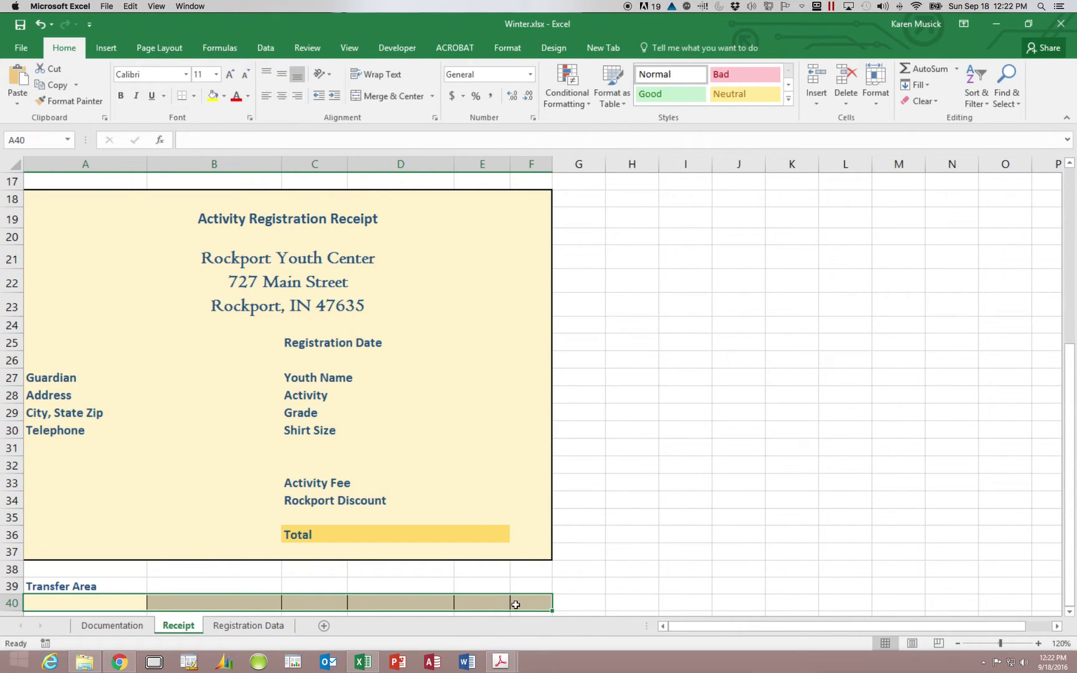
left_click(32, 139)
type("Transfer")
left_click(41, 140)
type("Transfer Ar")
type("ea")
key("Return")
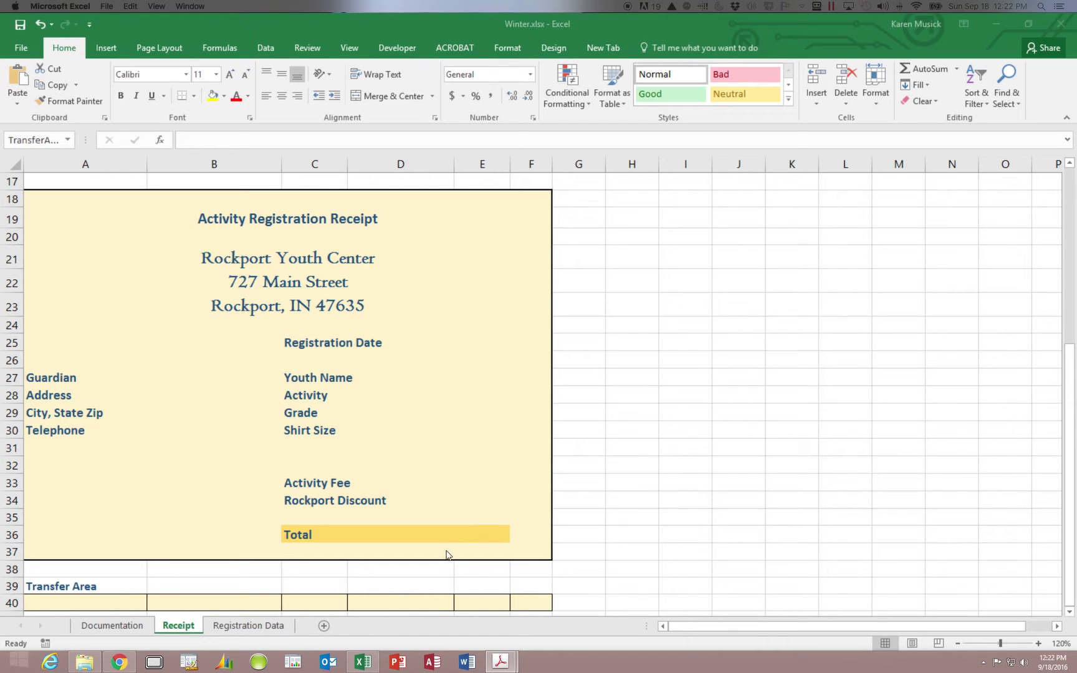
- Cancel a stray entry in E33 and name the receipt's Activity Fee cell 'RecActivityFee'
left_click(473, 475)
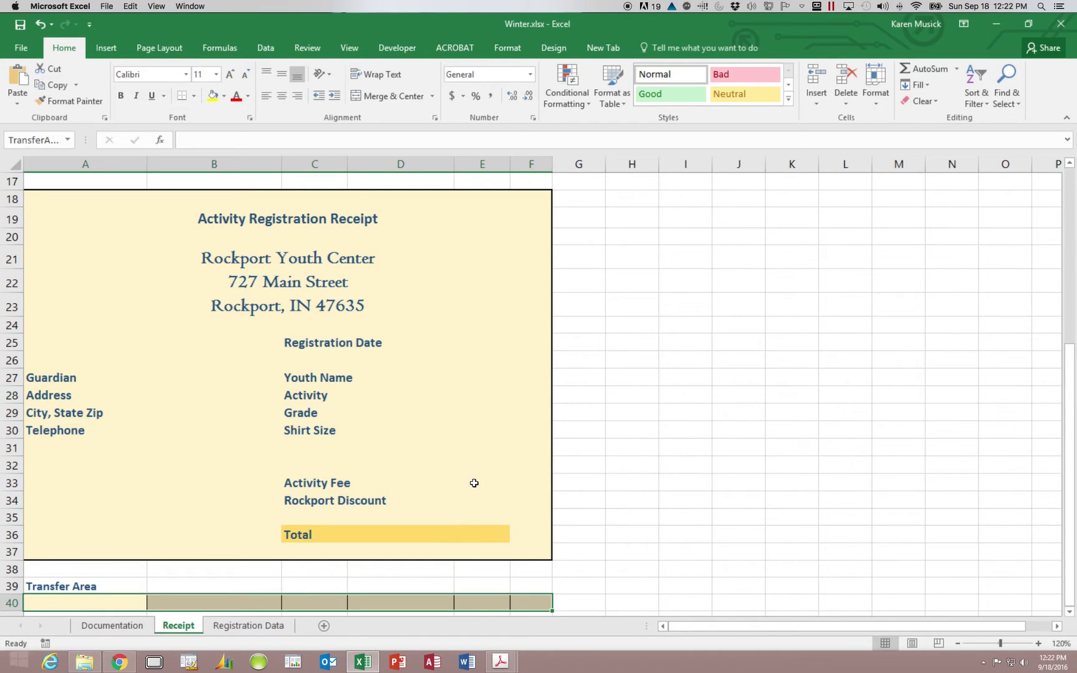
left_click(485, 484)
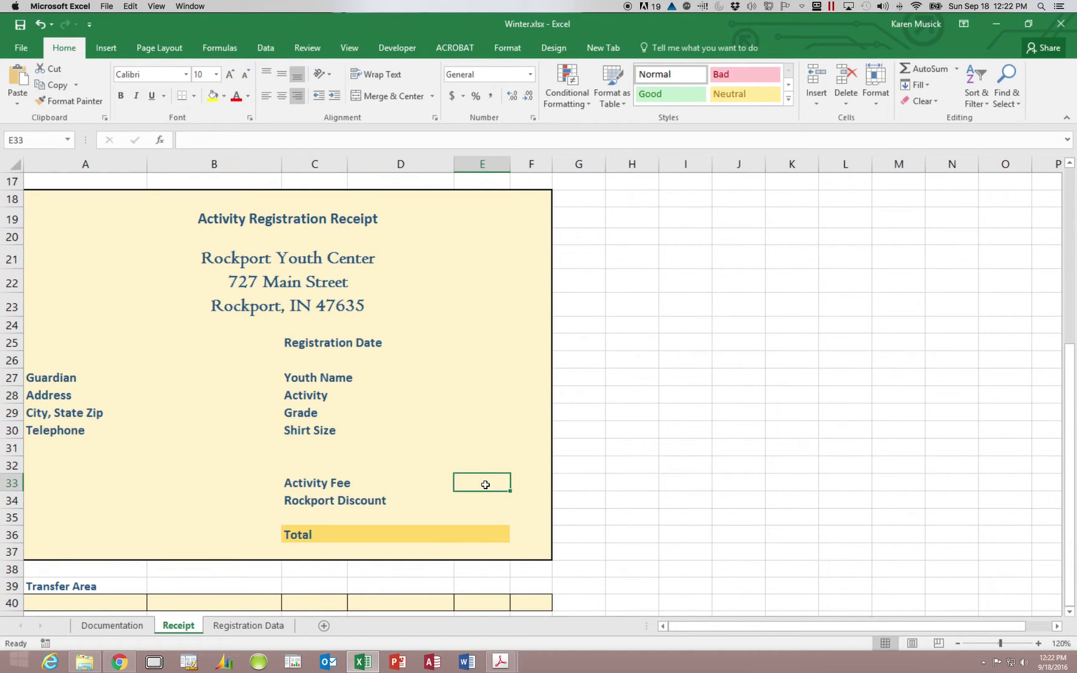
type("Re")
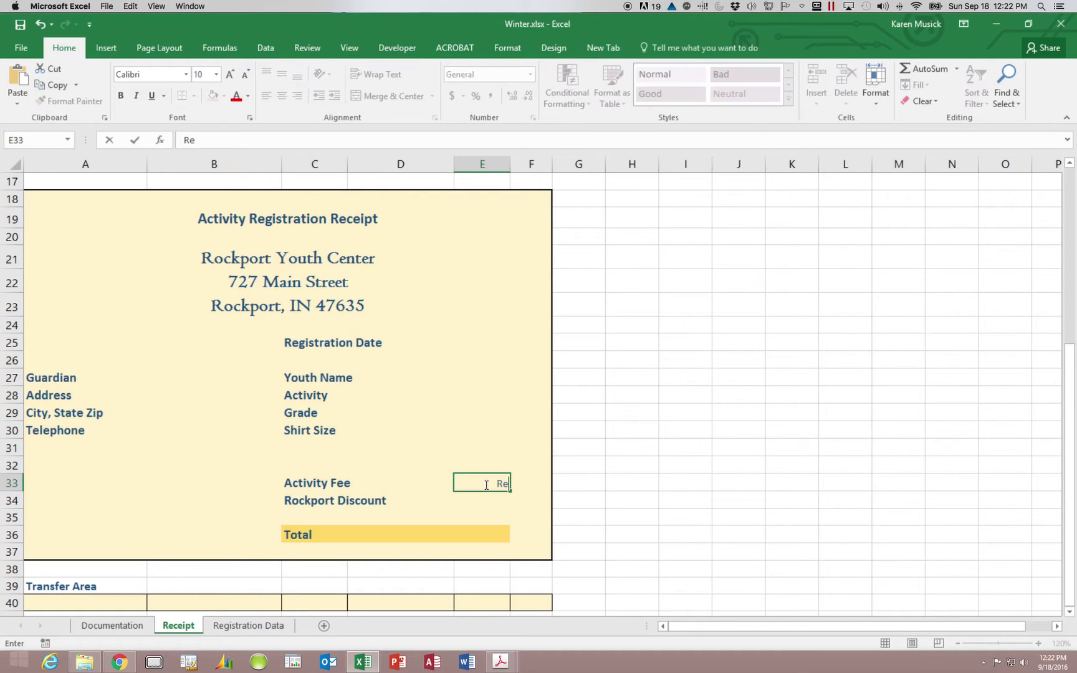
key("Escape")
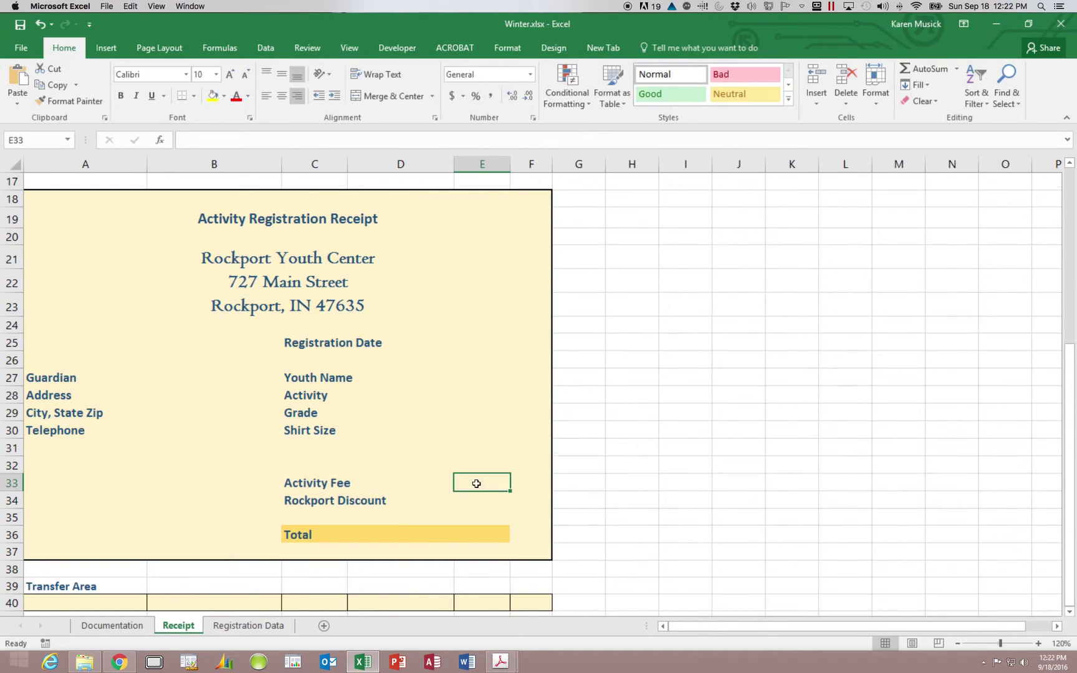
scroll(79, 277, "down", 3)
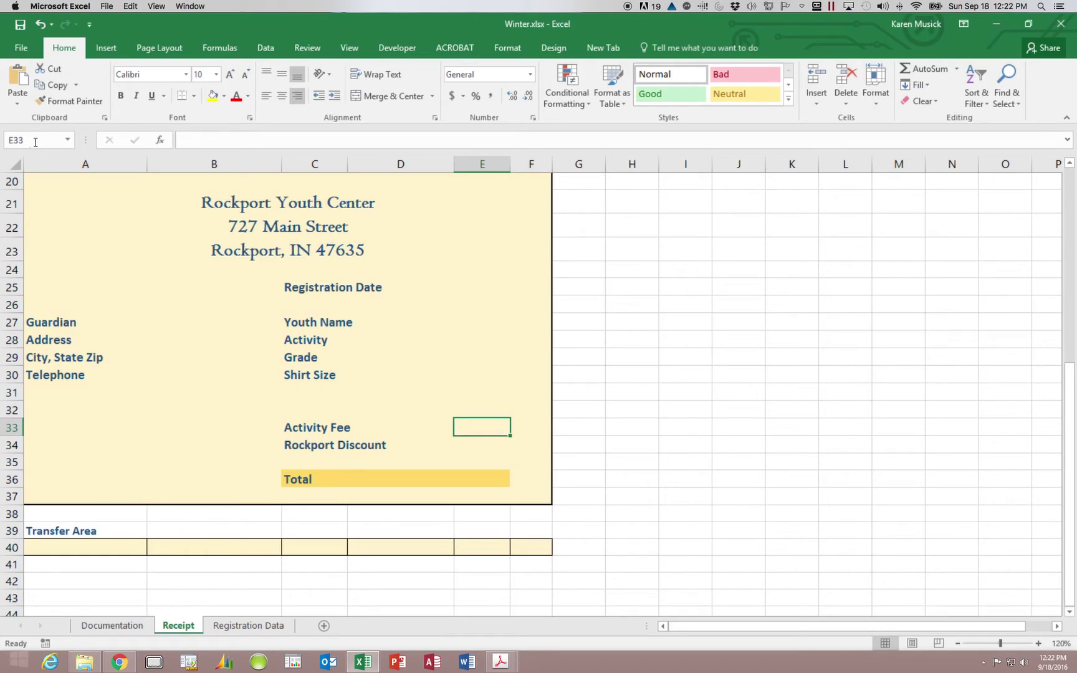
left_click(3, 141)
type("Rec")
type("Aci")
type("ivity")
type("ActivityFee")
key("Return")
left_click(484, 451)
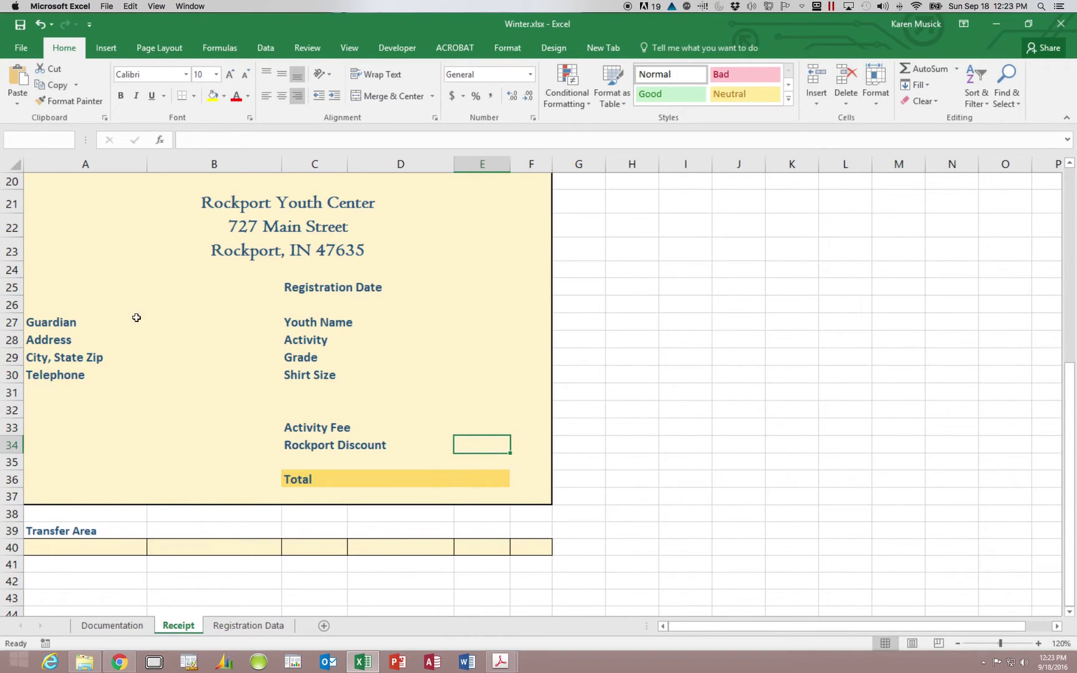
- Name the receipt's Rockport Discount cell E34 'RecRockportDisc'
left_click(26, 138)
type("Rec")
type("Rockpor")
type("tDis")
type("c")
key("super+a")
key("BackSpace")
type("RecRockportDiscount")
key("Return")
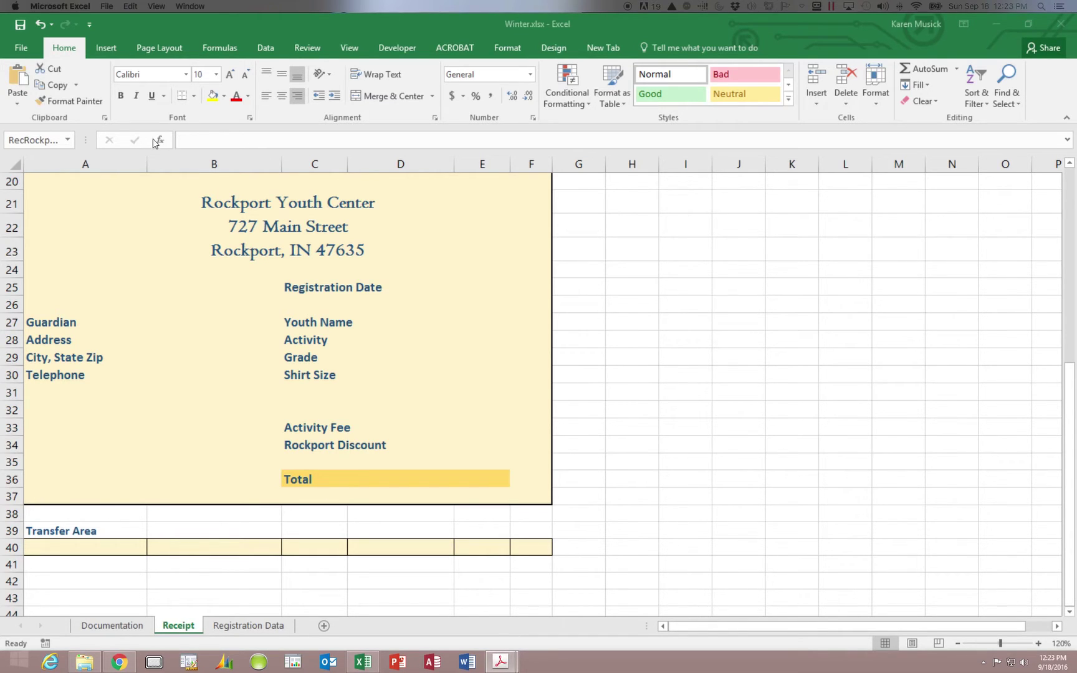
- Jump to RecRockportDisc, ActivityFee and TransferArea from the range-name list to check their targets
left_click(68, 146)
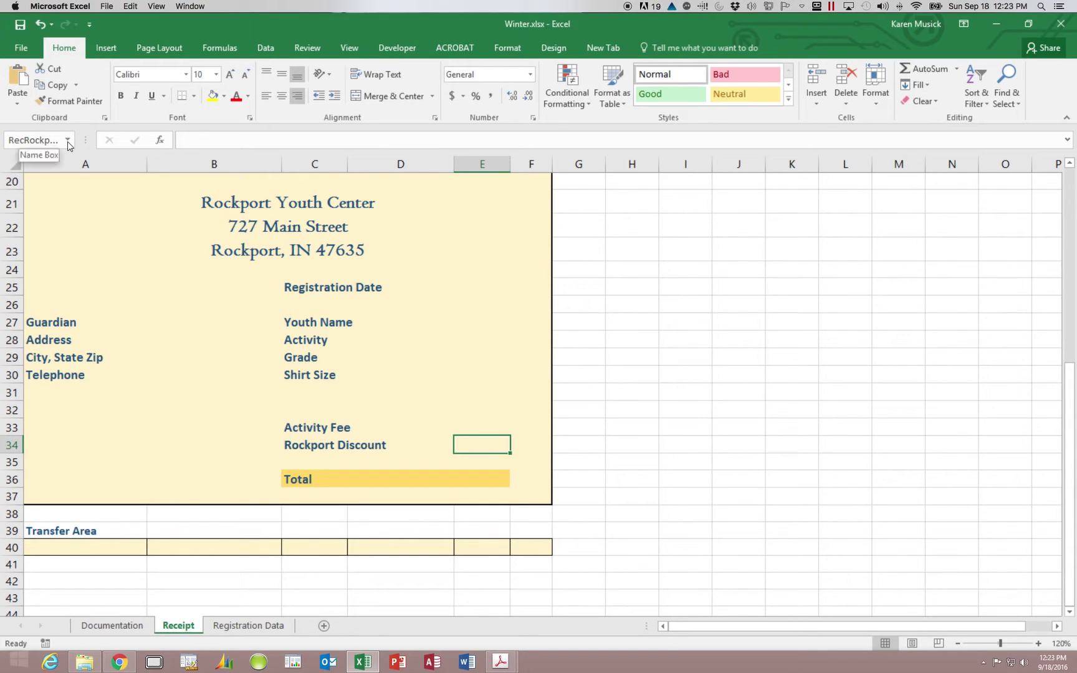
left_click(69, 145)
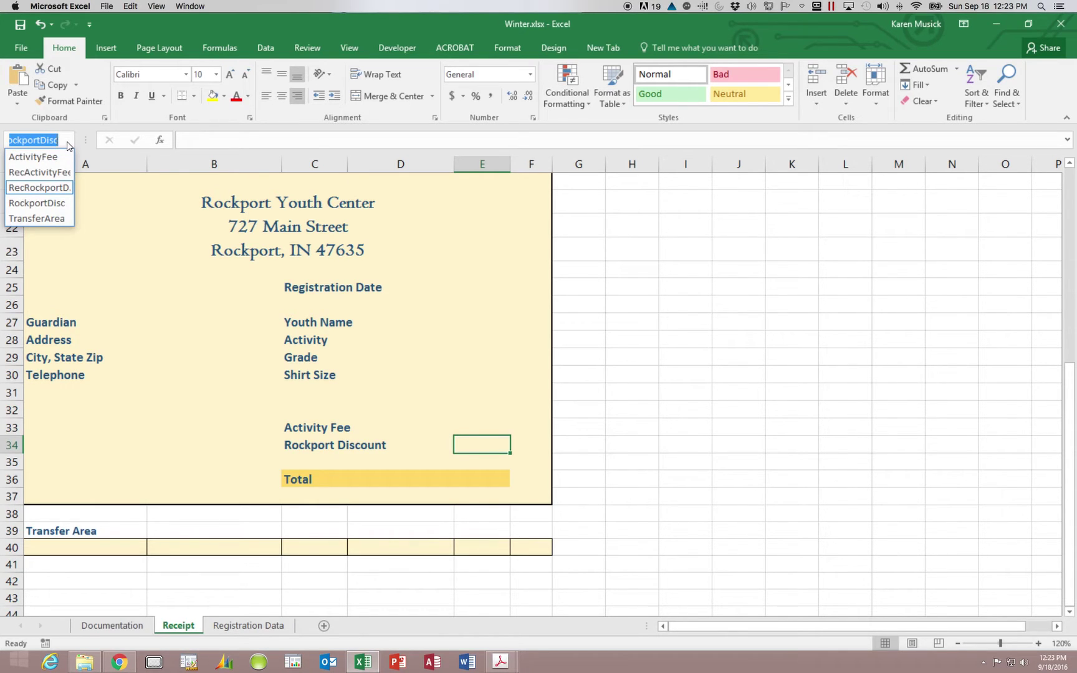
left_click(54, 156)
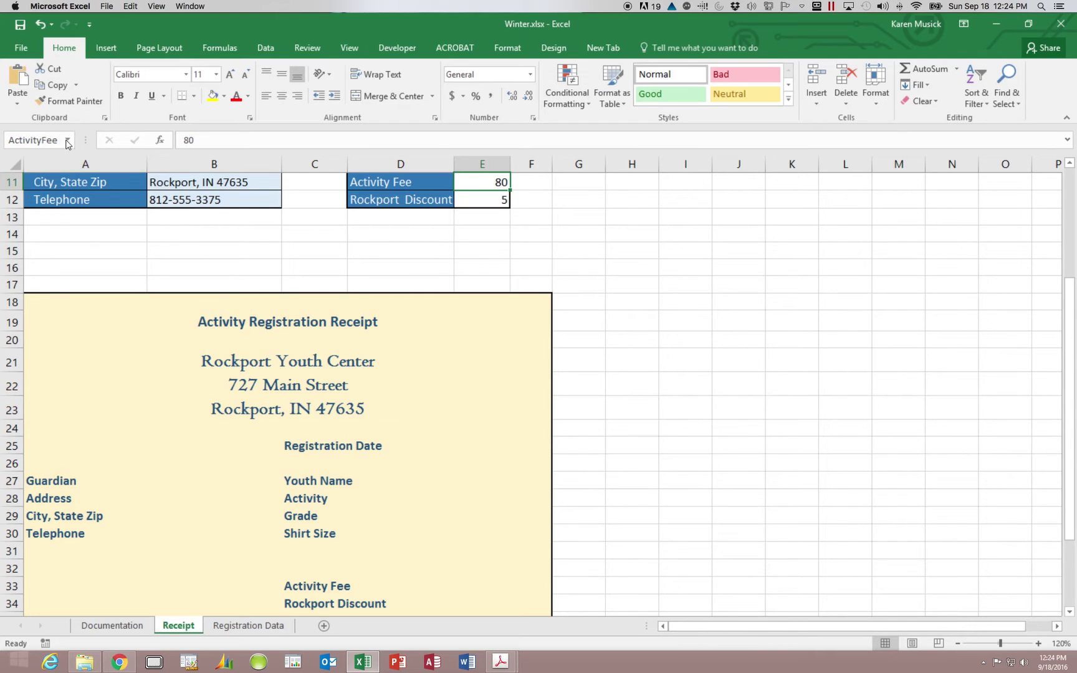
left_click(68, 140)
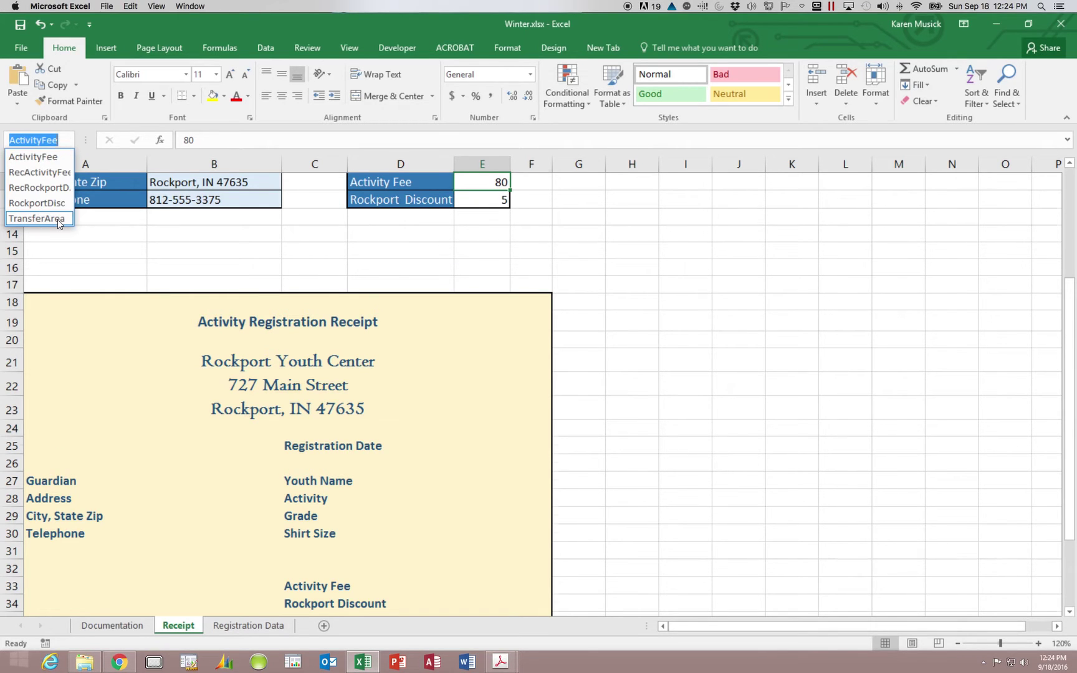
left_click(57, 220)
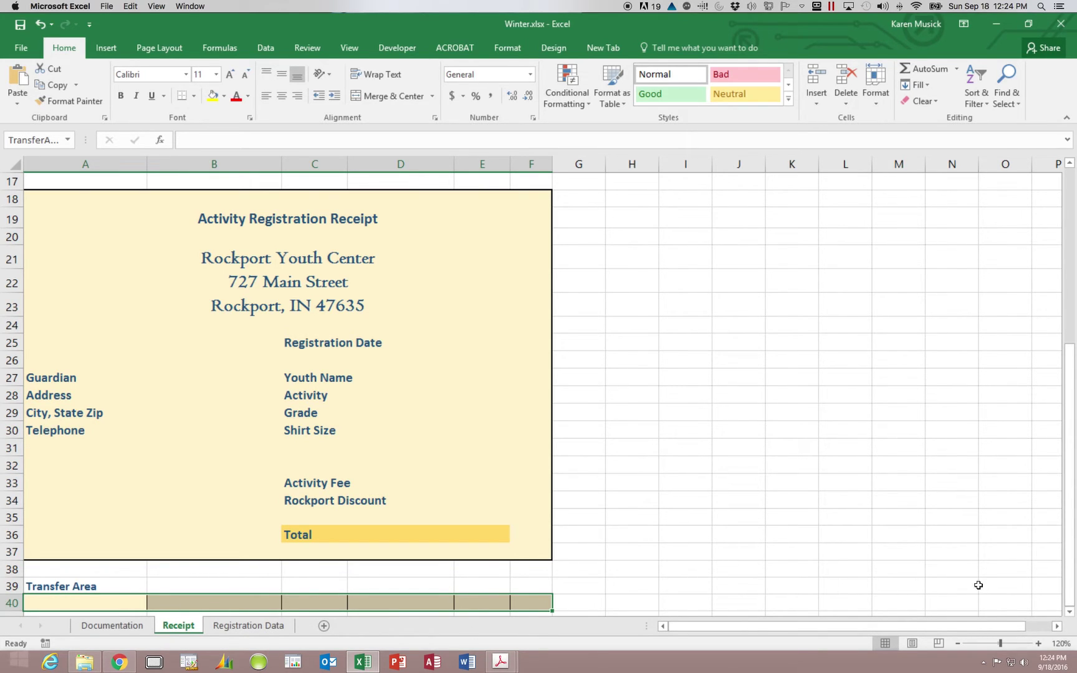
left_click_drag(1071, 597, 1067, 373)
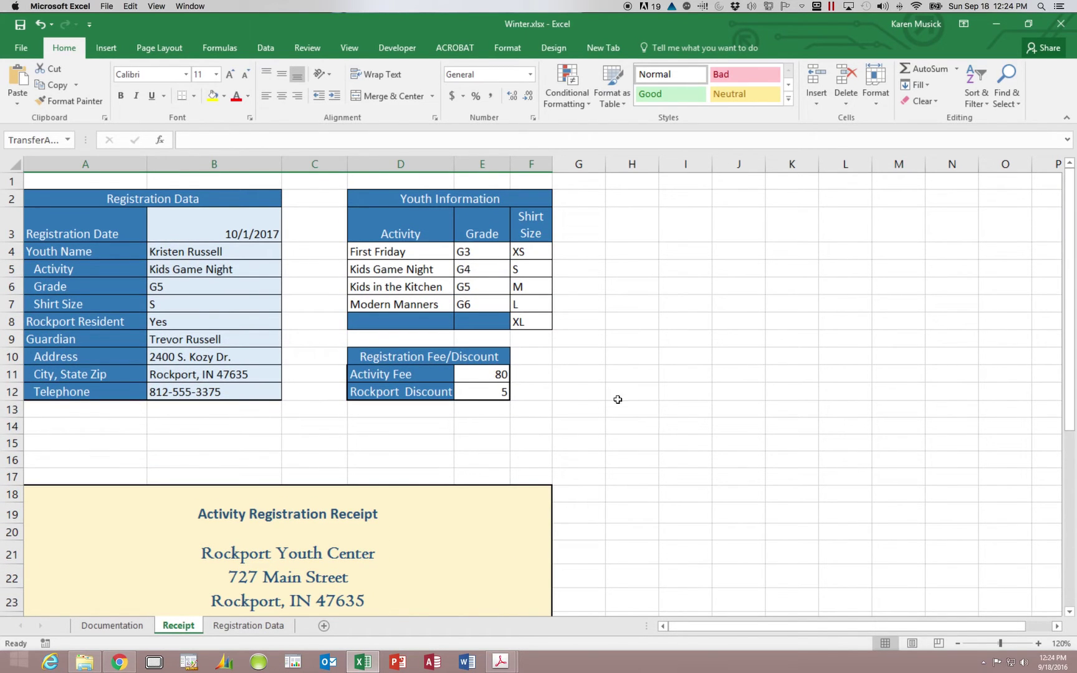
- Select the Youth Information table D2:F8 and name it YouthInfo
left_click_drag(392, 203, 391, 318)
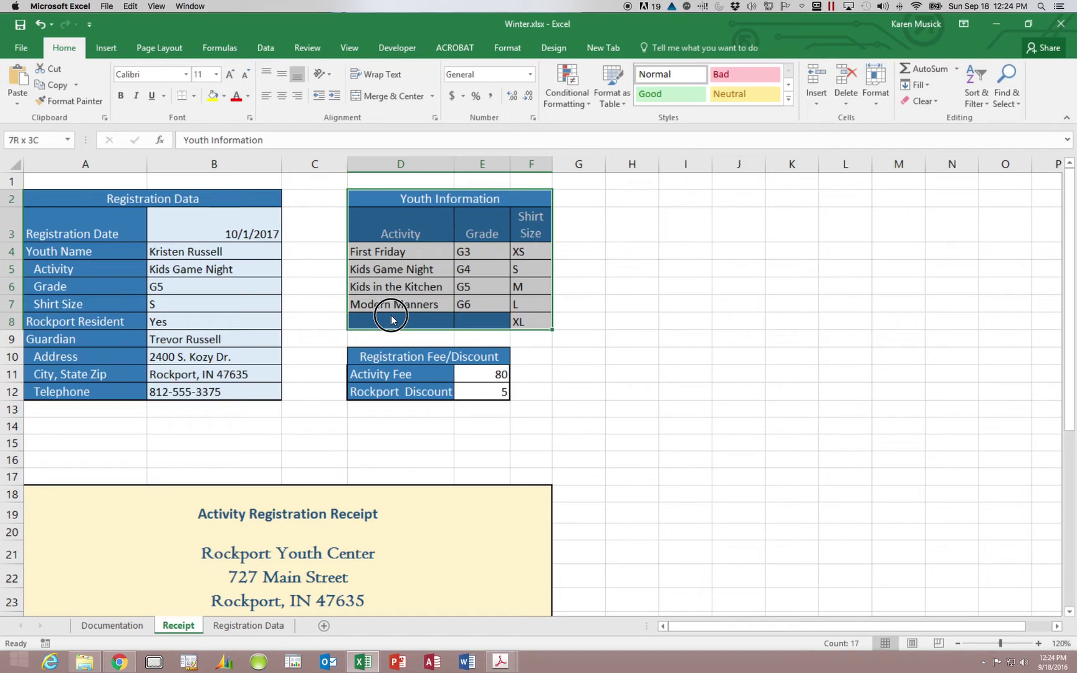
left_click_drag(391, 319, 391, 319)
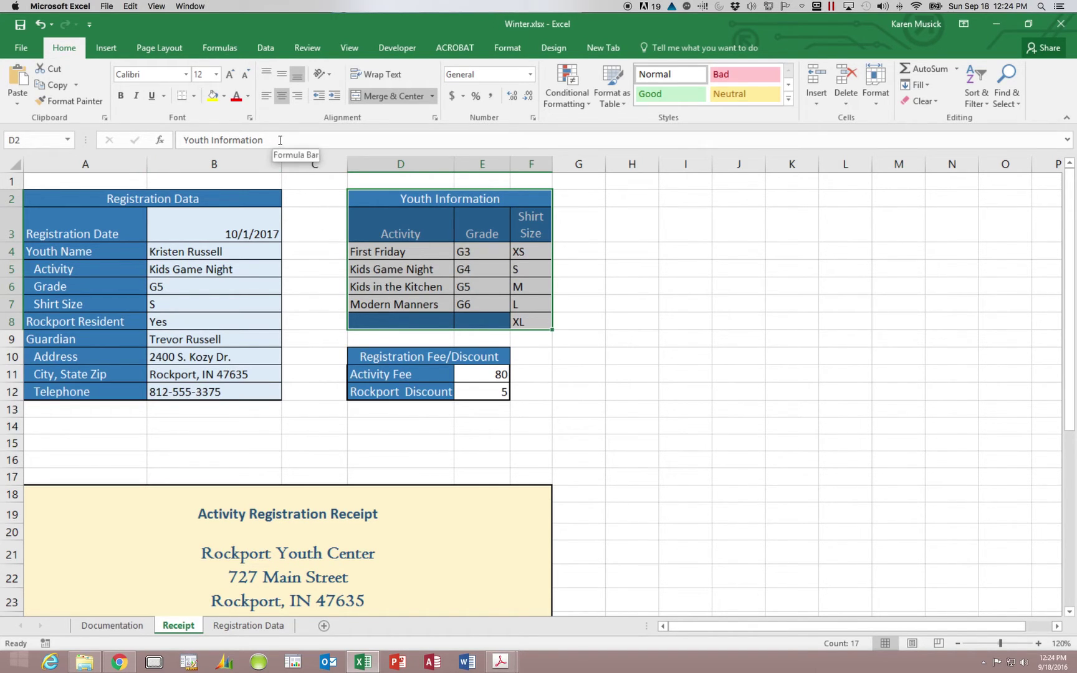
left_click(30, 141)
type("YouthInfo")
key("Return")
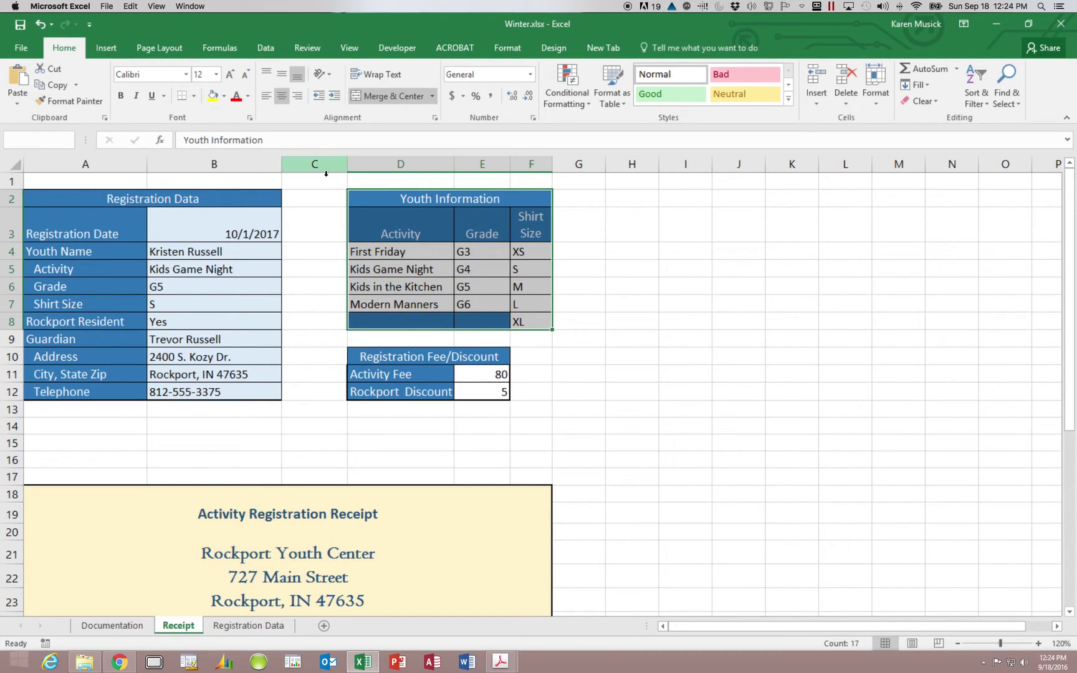
- Pick YouthInfo from the range-name list to confirm it selects D2:F8
left_click(332, 235)
left_click(67, 140)
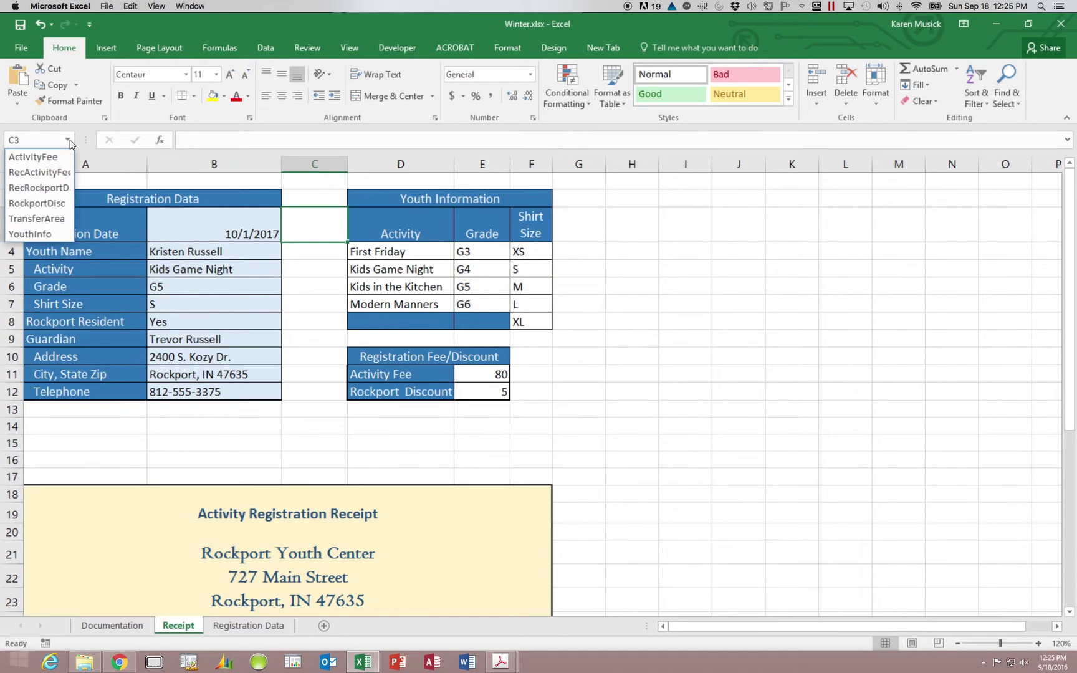
left_click(55, 237)
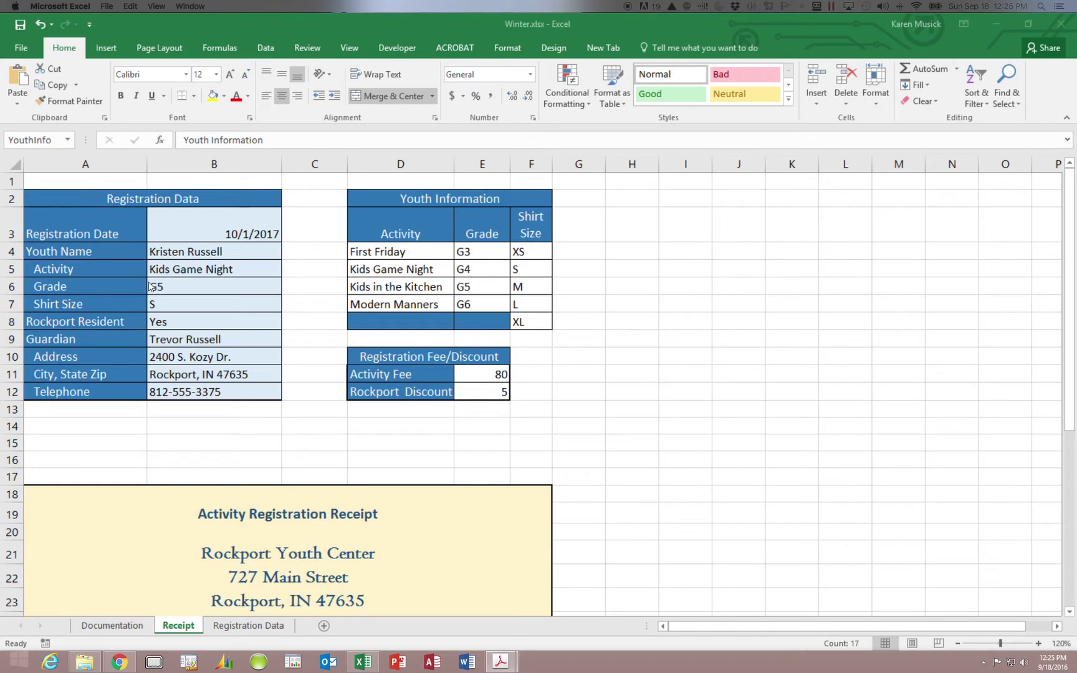
left_click(92, 217)
left_click_drag(94, 222, 181, 253)
left_click(185, 230)
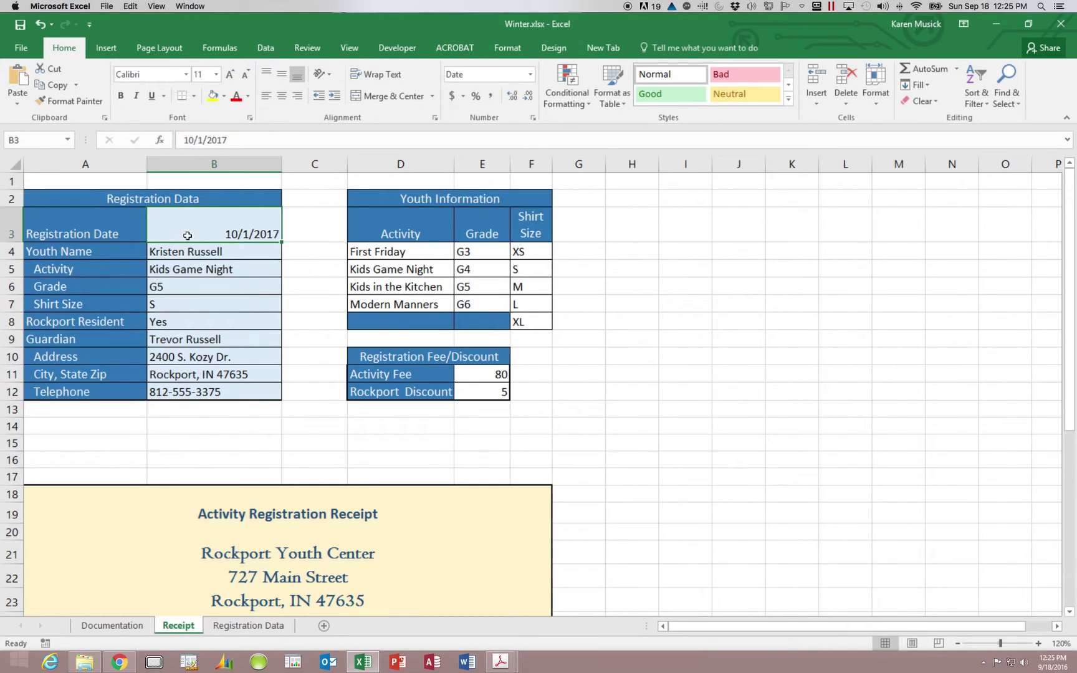
left_click(185, 251)
left_click(185, 268)
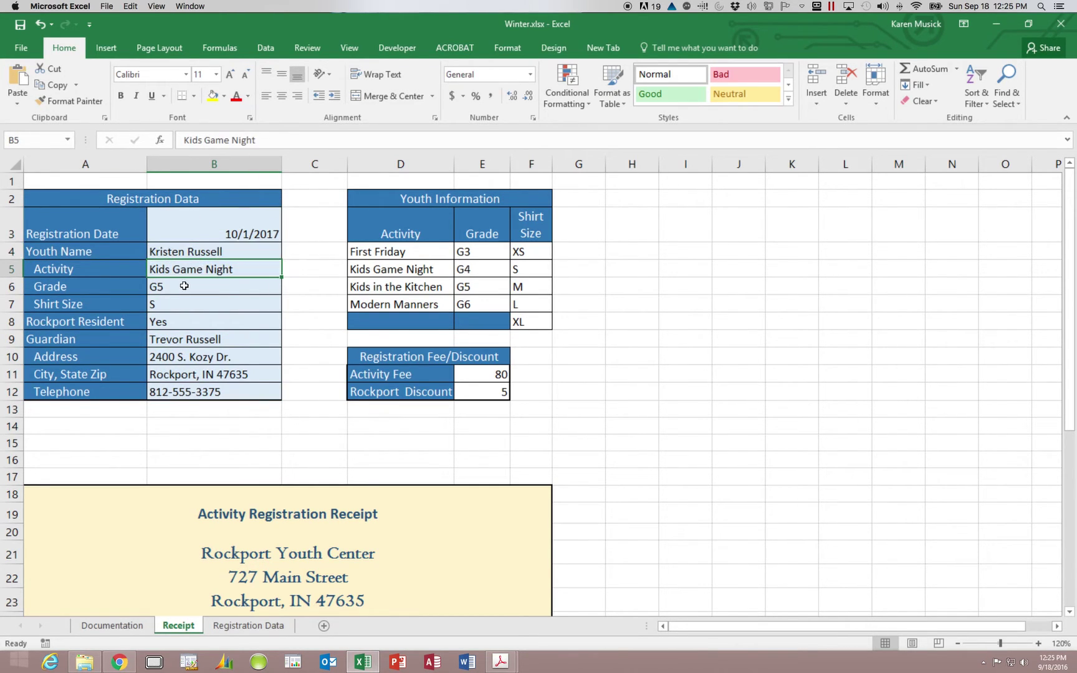
left_click(183, 286)
left_click(184, 306)
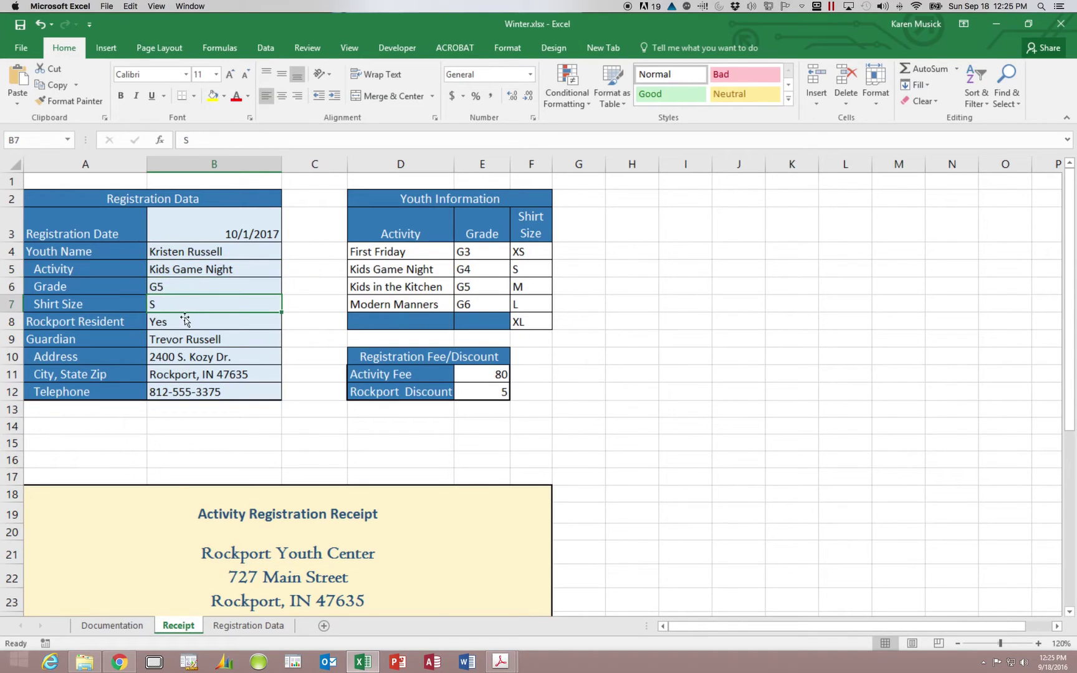
left_click(185, 321)
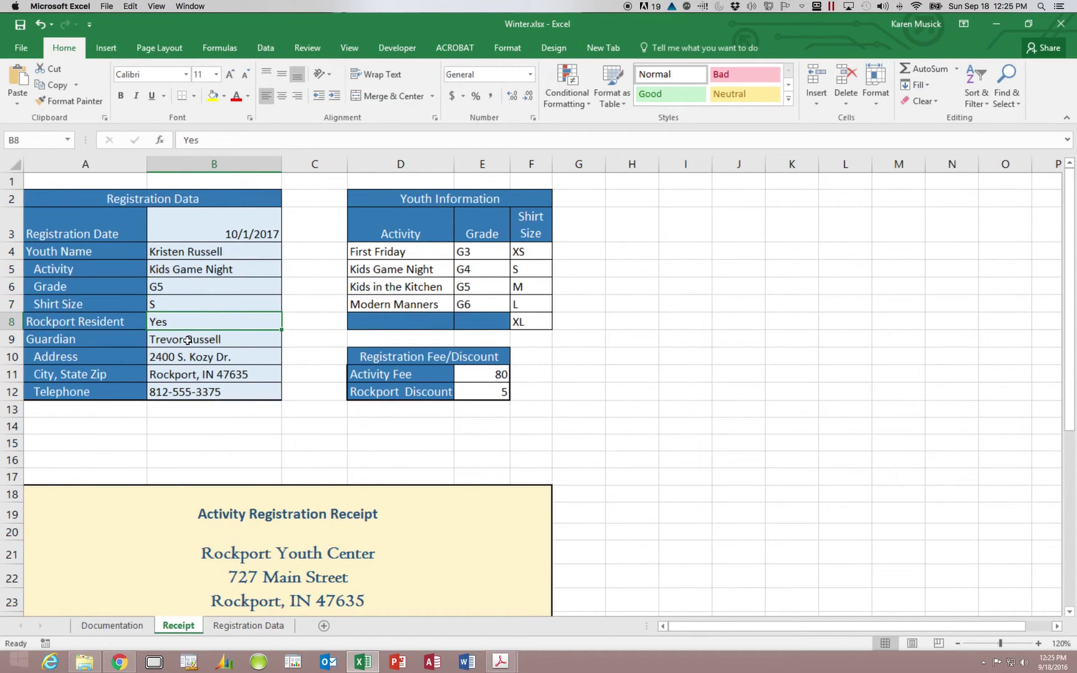
left_click(187, 339)
left_click(186, 357)
left_click(185, 374)
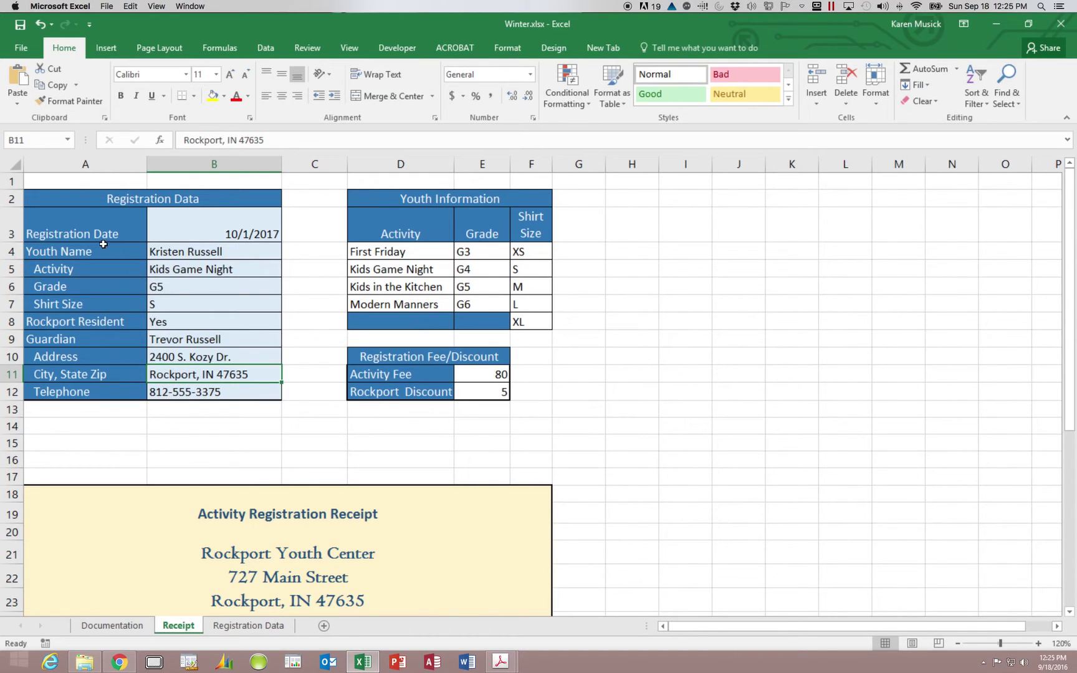
scroll(87, 235, "right", 2)
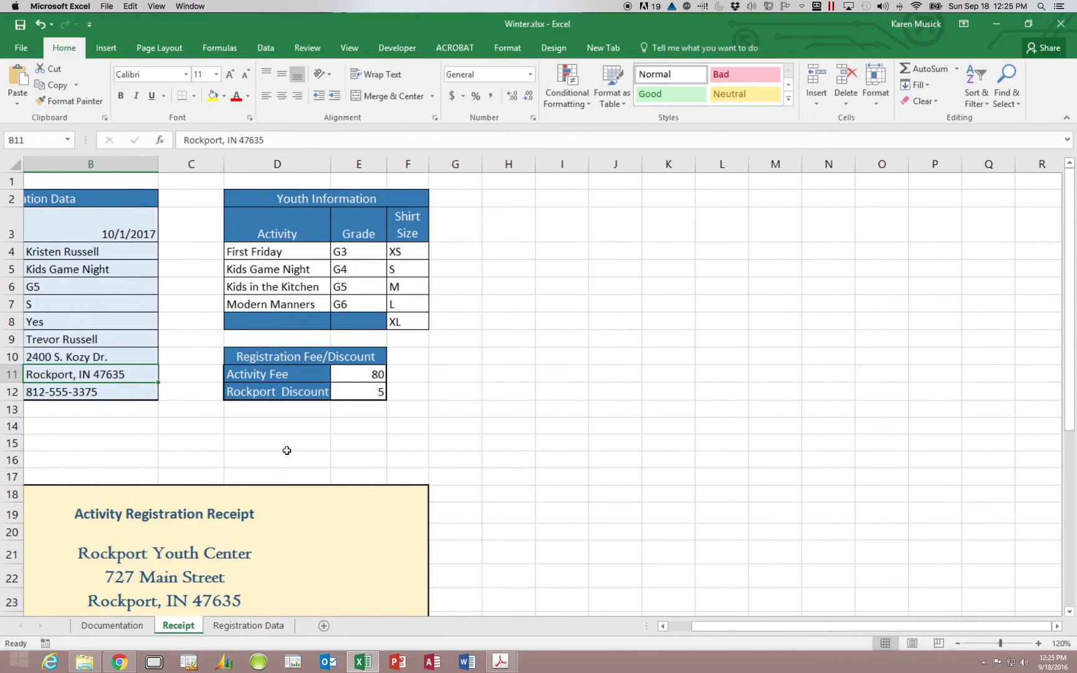
left_click_drag(746, 625, 686, 623)
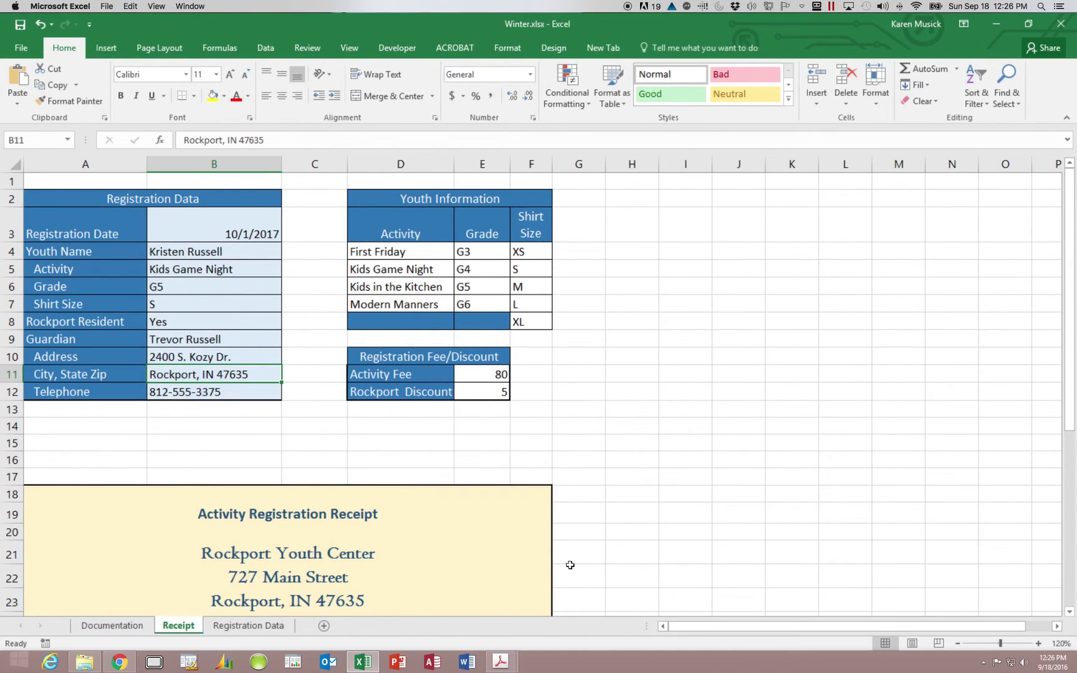
left_click_drag(70, 235, 185, 387)
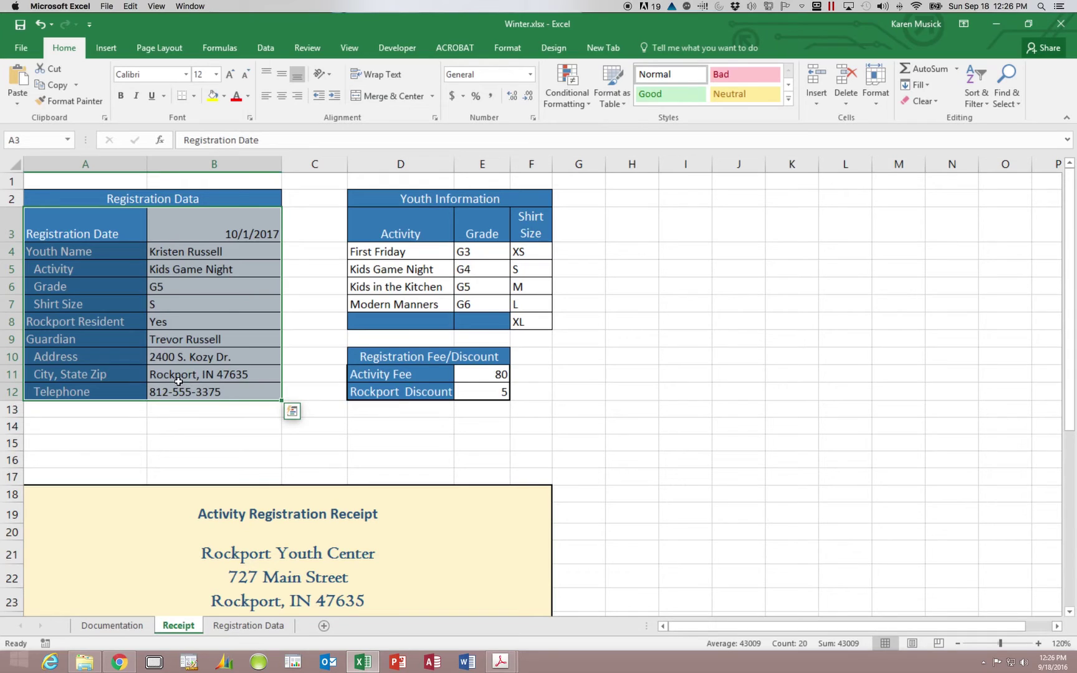
- Open Create Names from Selection on the Formulas tab for the Registration Data A3:B12
left_click(222, 48)
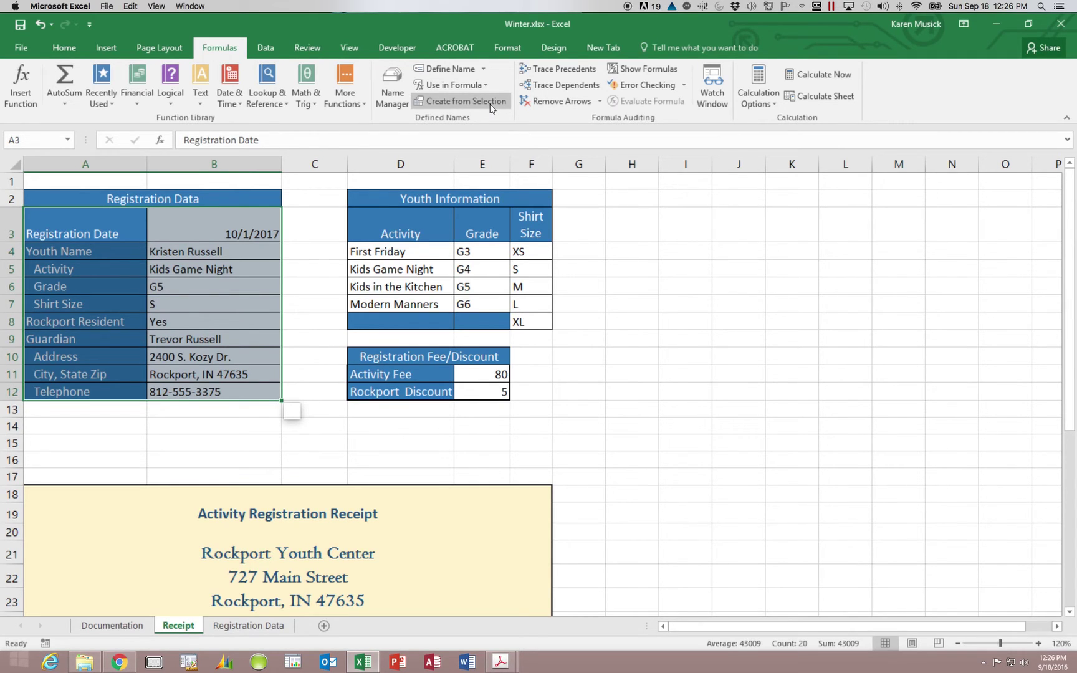
left_click(491, 106)
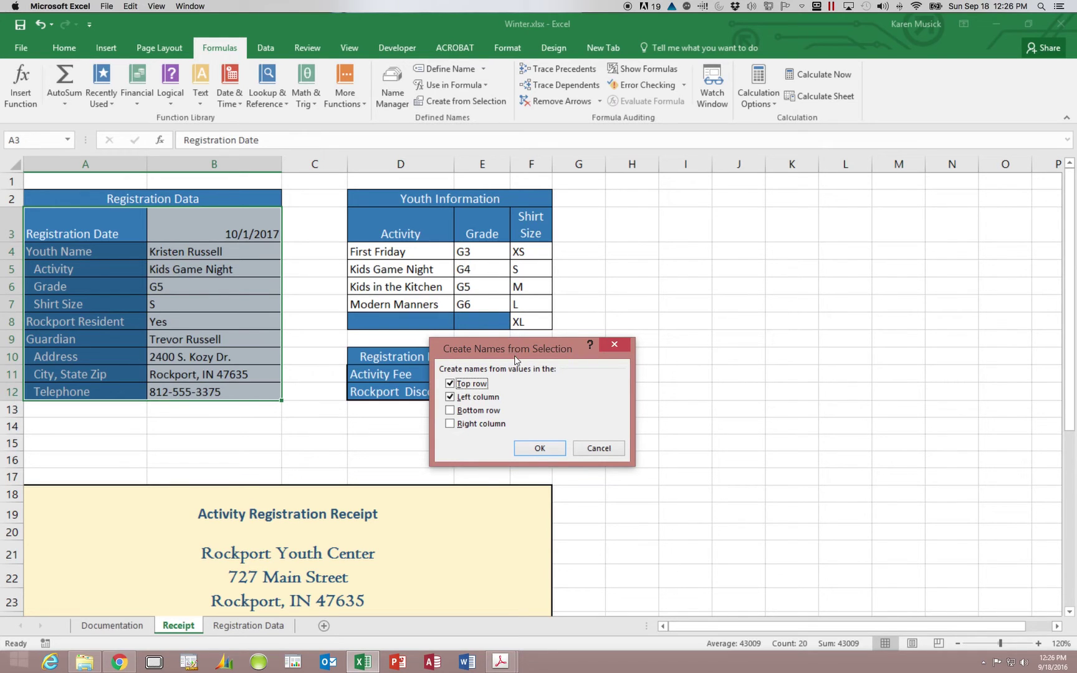
- Create names for B3:B12 from the column A labels, unchecking Top row and keeping Left column
left_click_drag(504, 355, 462, 217)
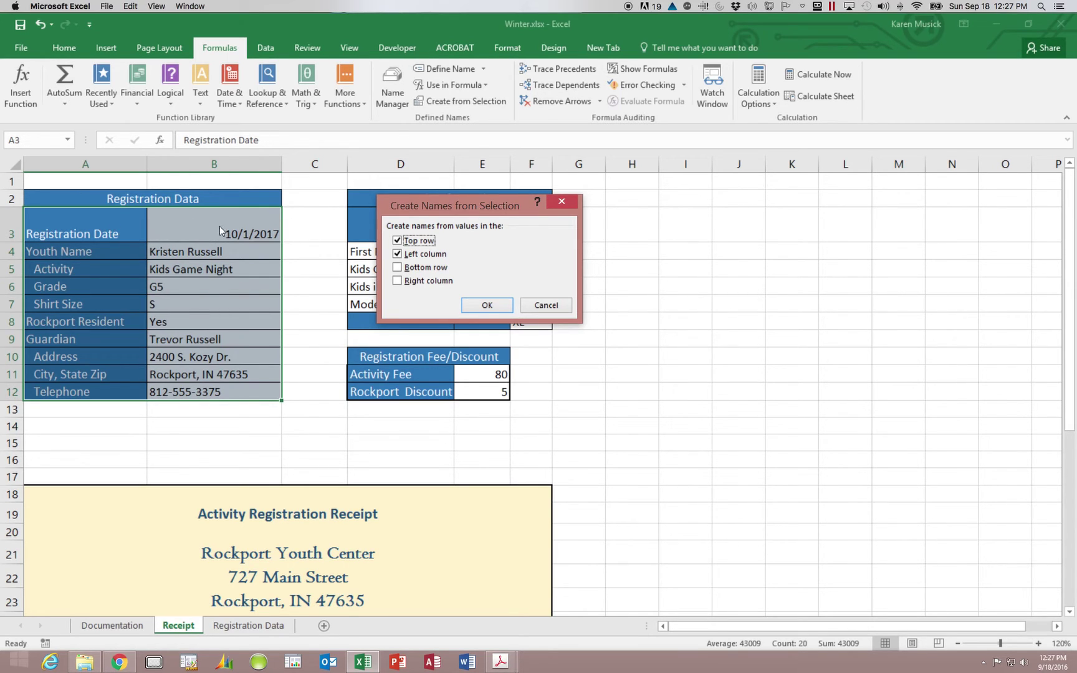
left_click(400, 242)
left_click(502, 308)
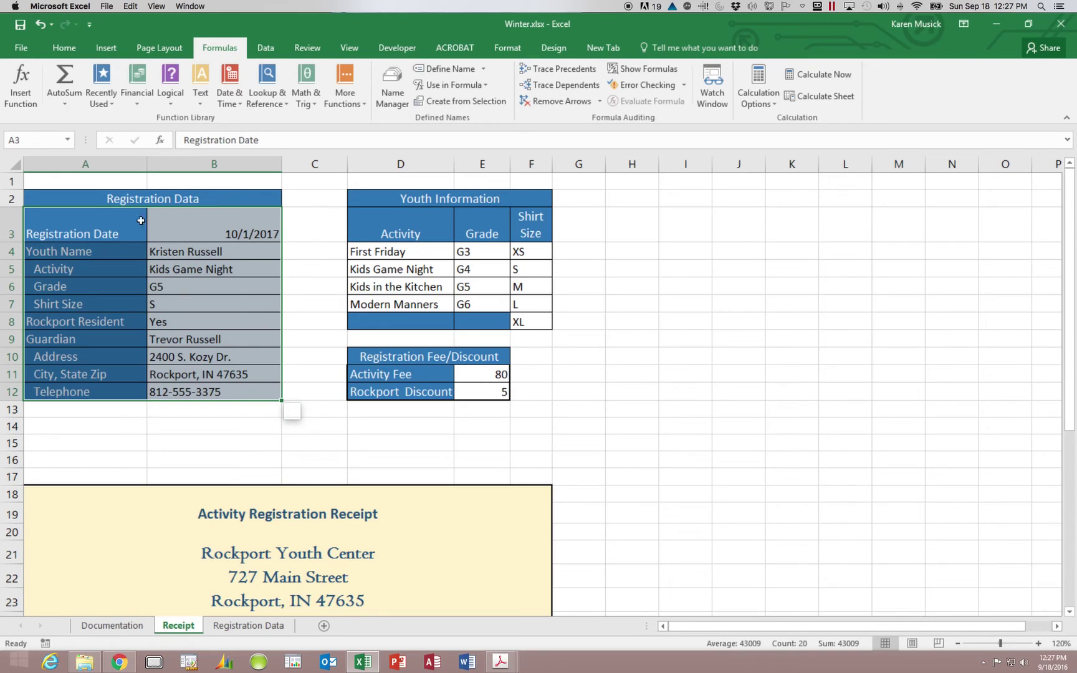
- Open the Name Box list to review new names such as Activity, Address, Grade and Telephone
left_click(72, 143)
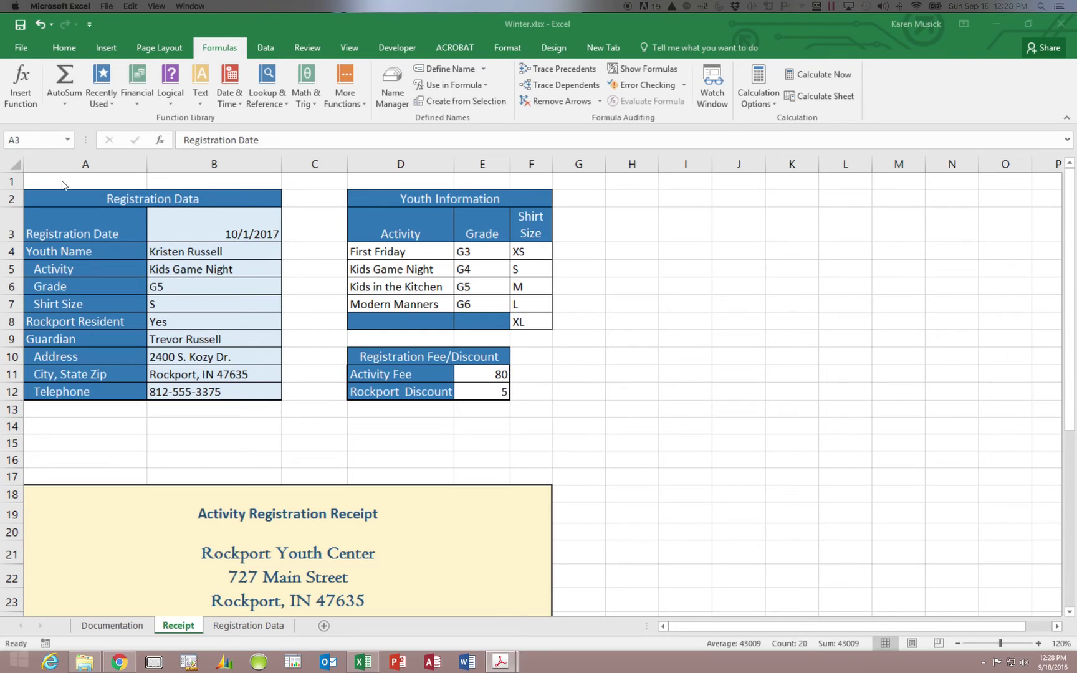
- Open Name Manager to see every defined name with its value and reference
left_click(395, 100)
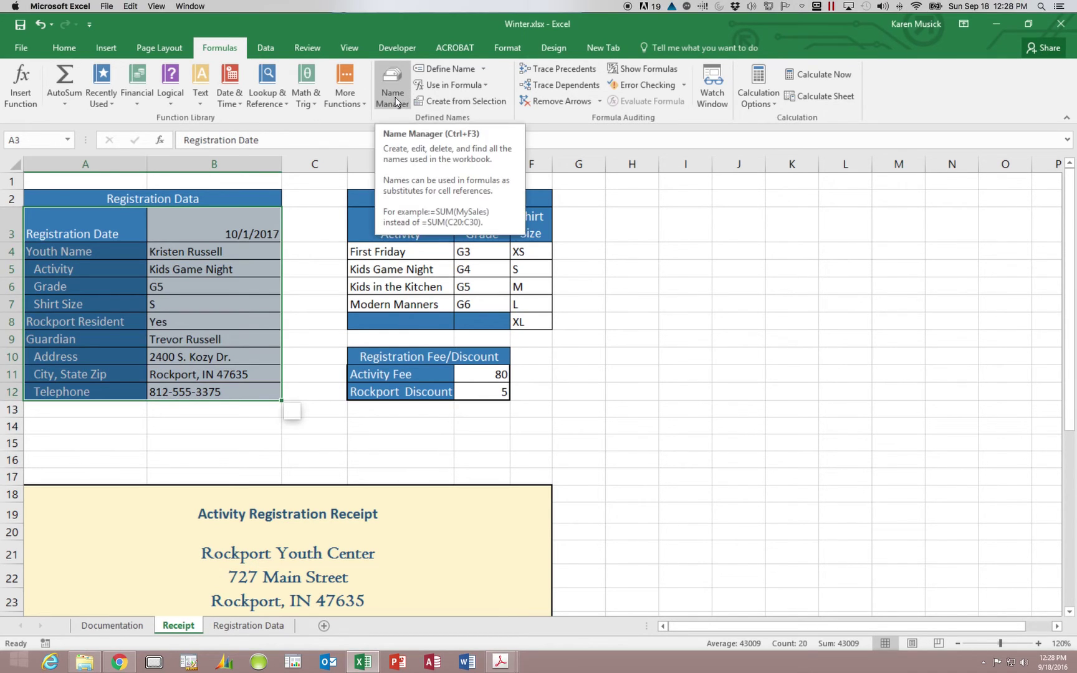
left_click(396, 102)
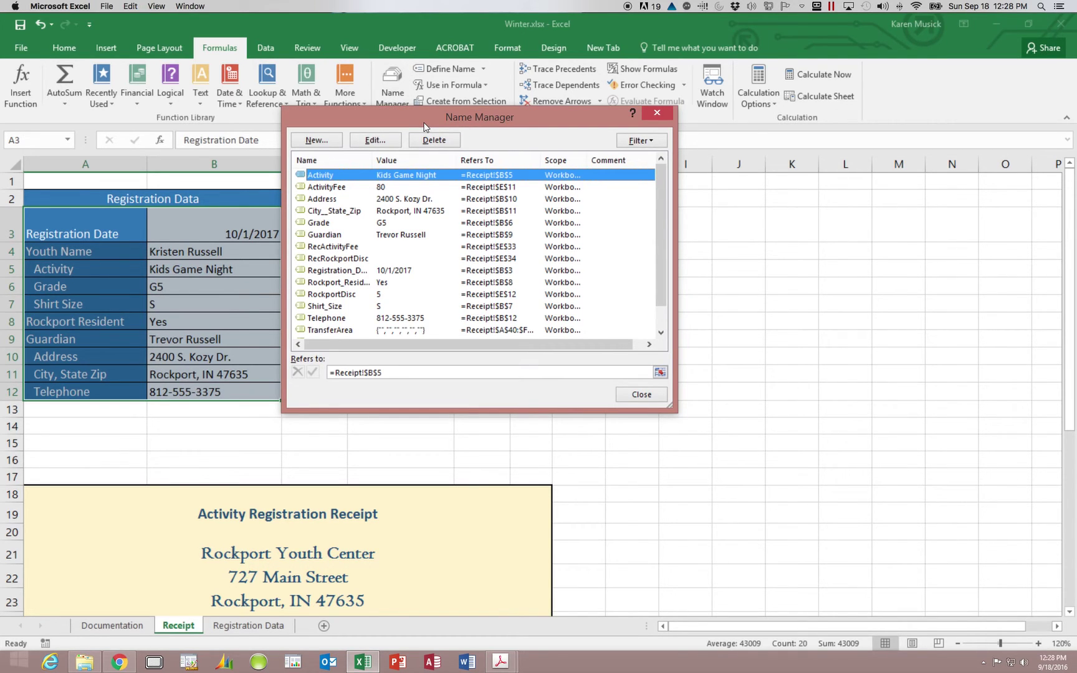
- Move the Name Manager dialog lower and open RecActivityFee (=Receipt!$E$33) for editing
left_click_drag(409, 121, 409, 156)
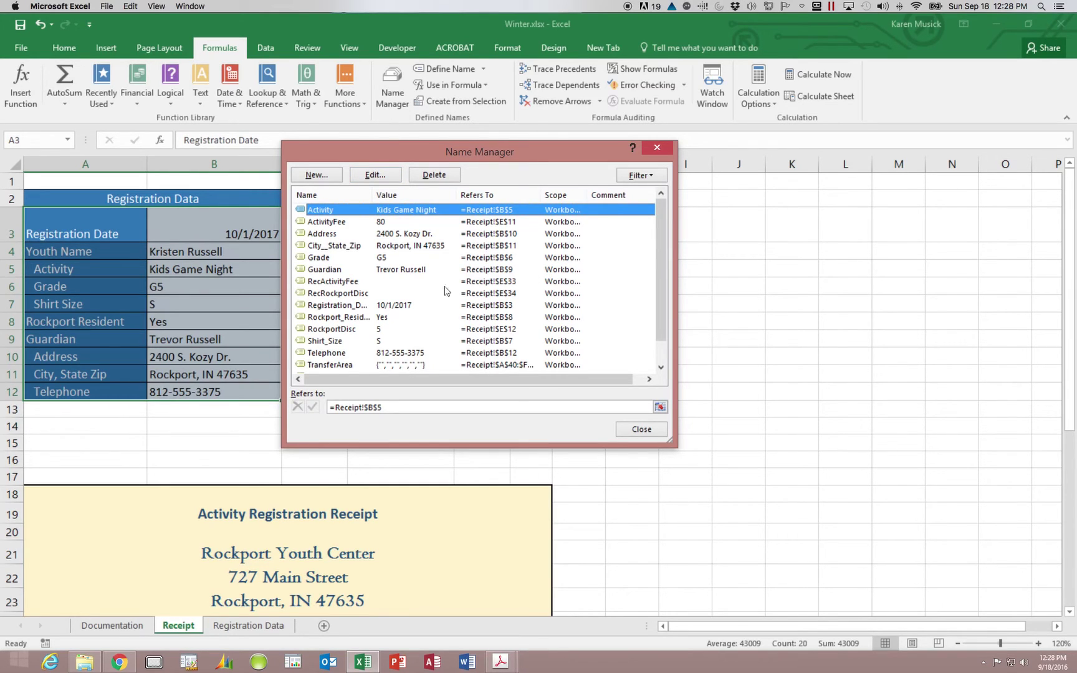
left_click(349, 282)
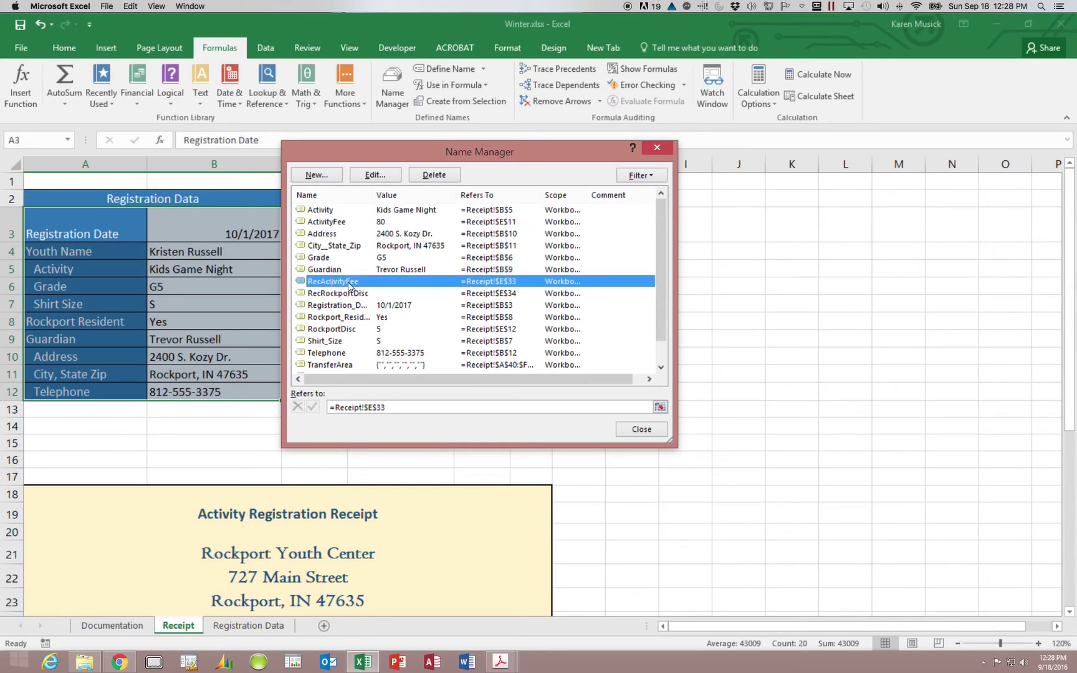
left_click(374, 174)
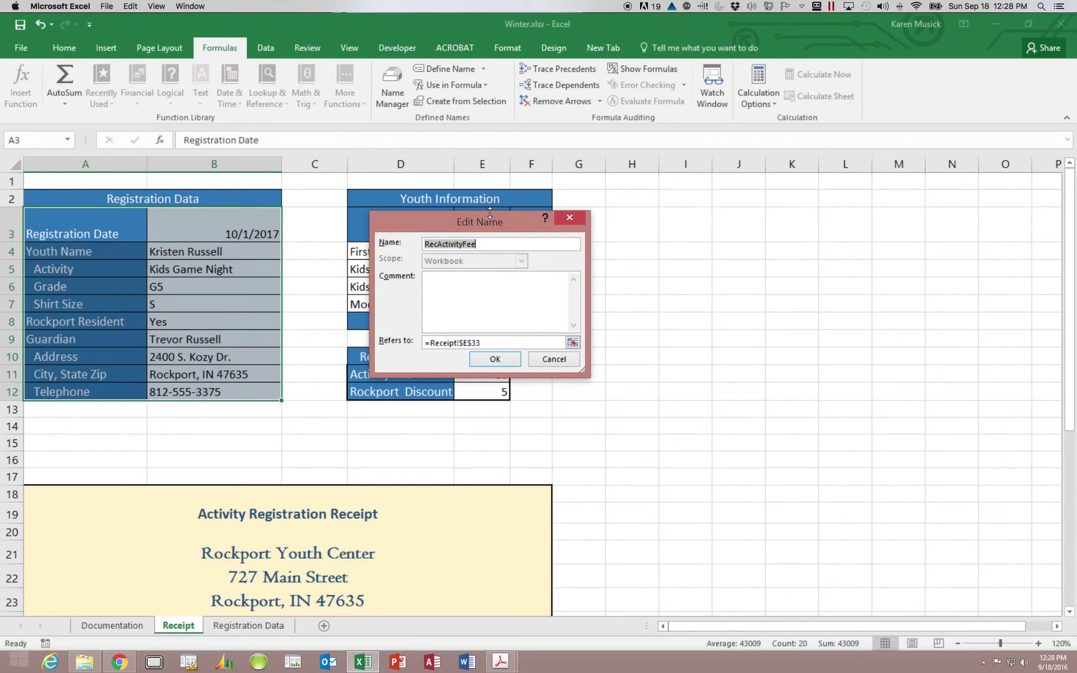
- Rename RecActivityFee to ReceiptFee, recheck the rename, then select RecRockportDisc
type("ReceiptFee")
left_click(510, 361)
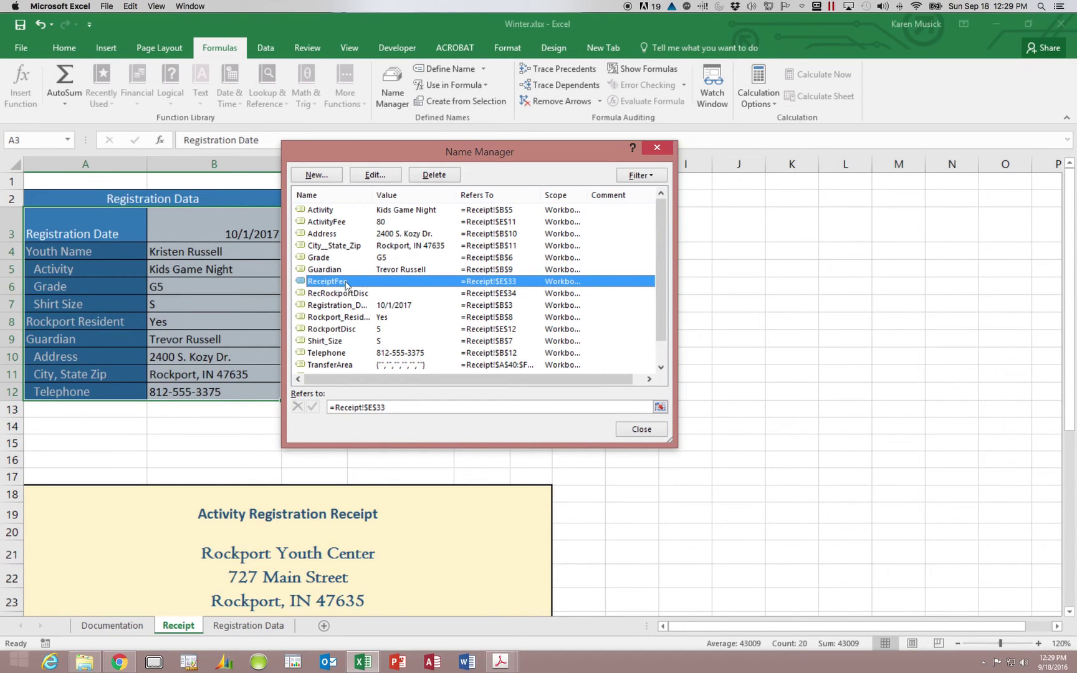
left_click(375, 175)
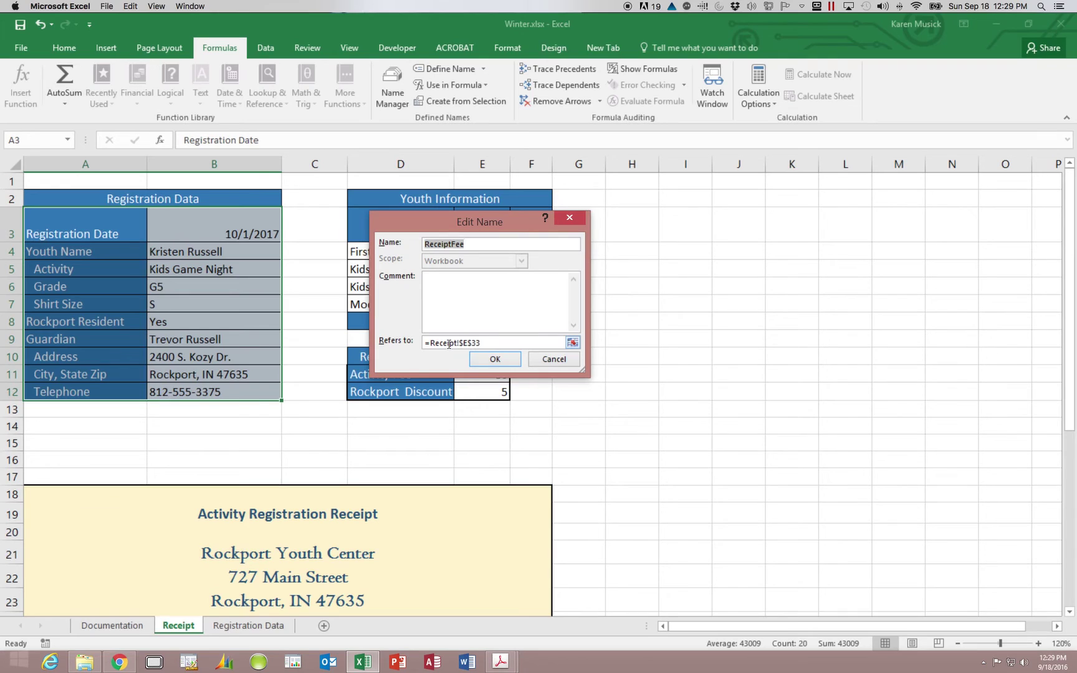
left_click(494, 359)
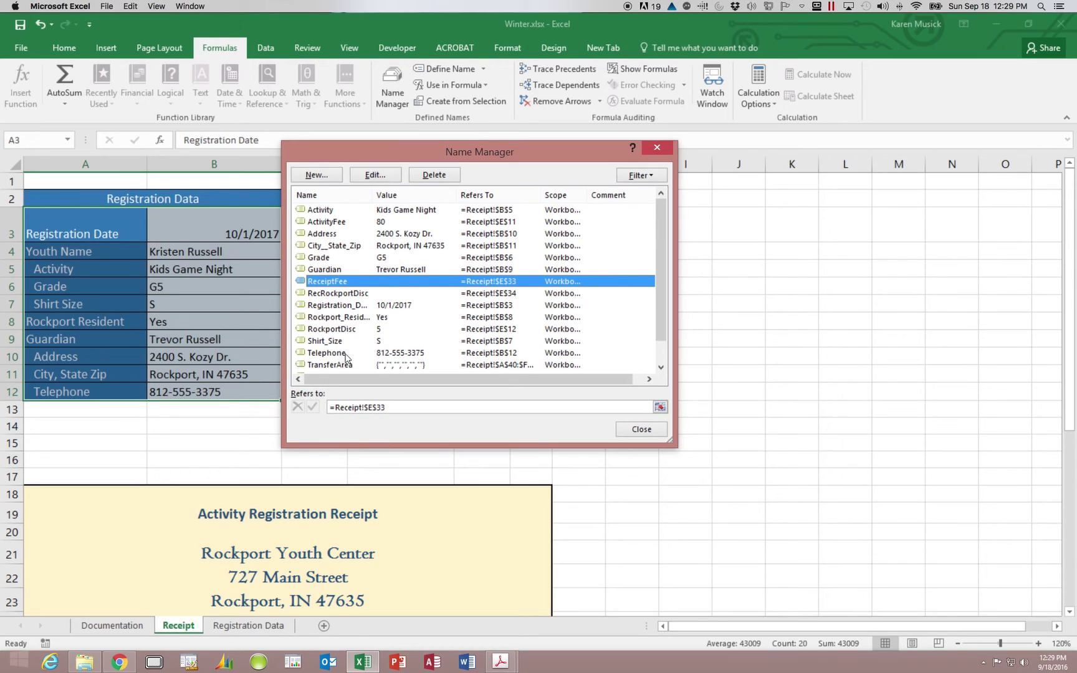
scroll(348, 299, "right", 1)
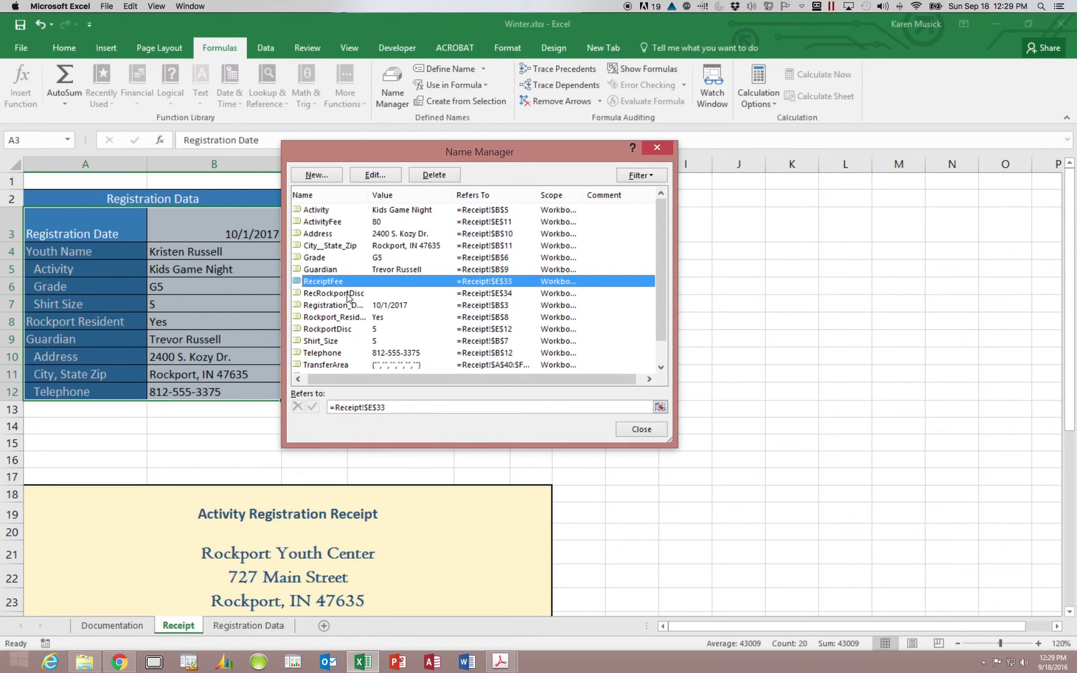
left_click(347, 294)
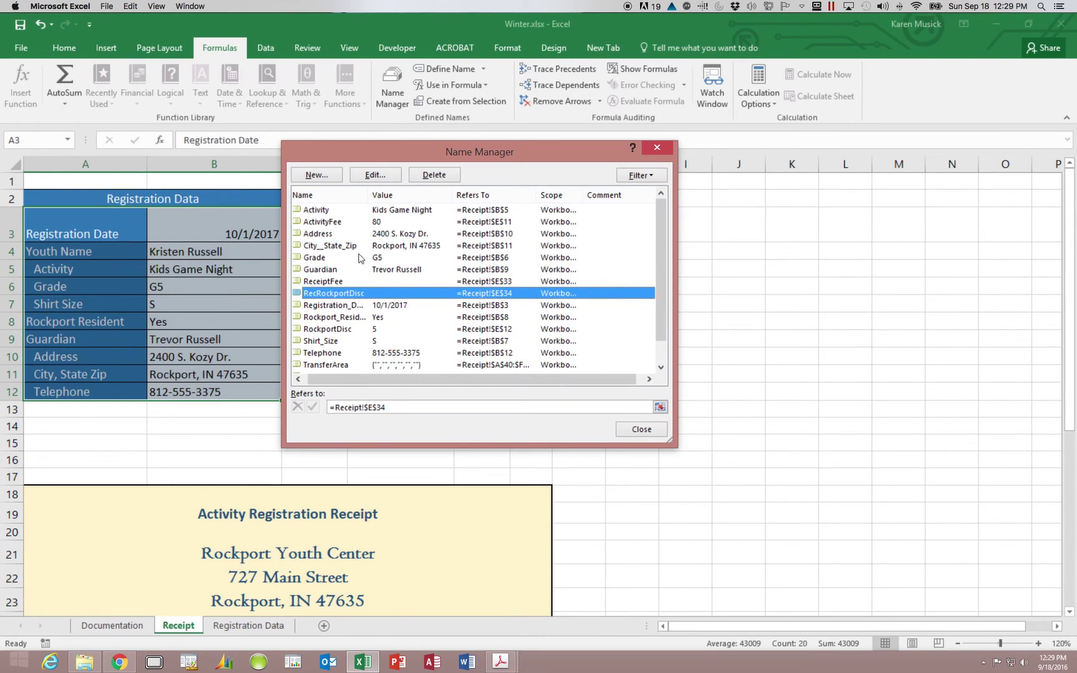
- Rename RecRockportDisc to ReceiptDisc, then select the TransferArea name
left_click(375, 175)
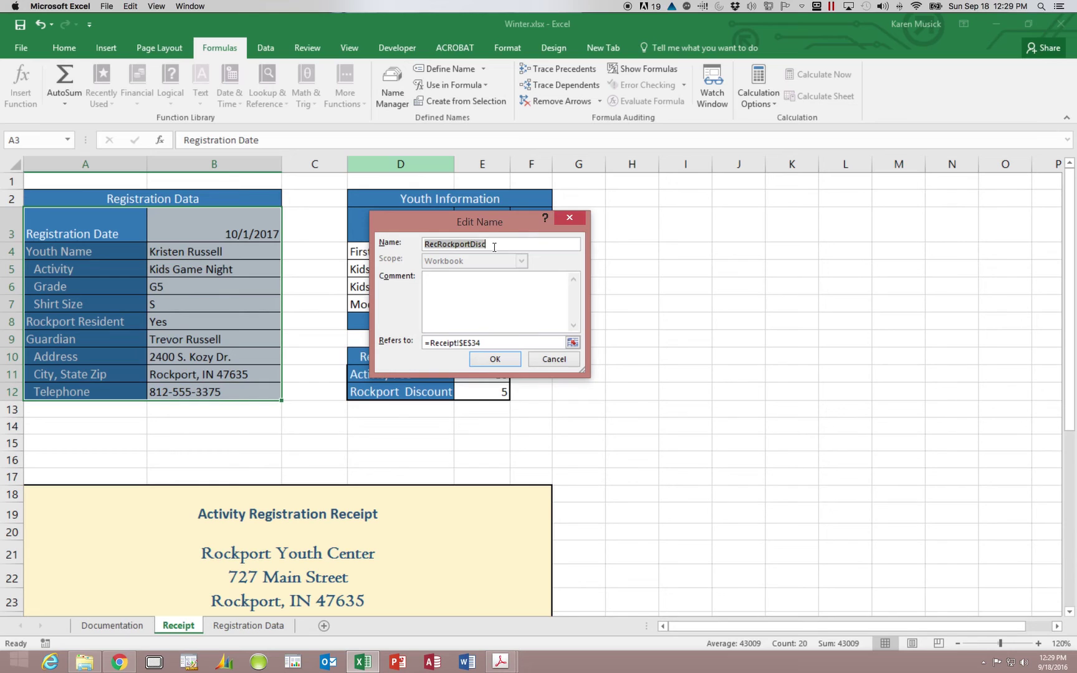
type("ReceiptDisc")
left_click(495, 359)
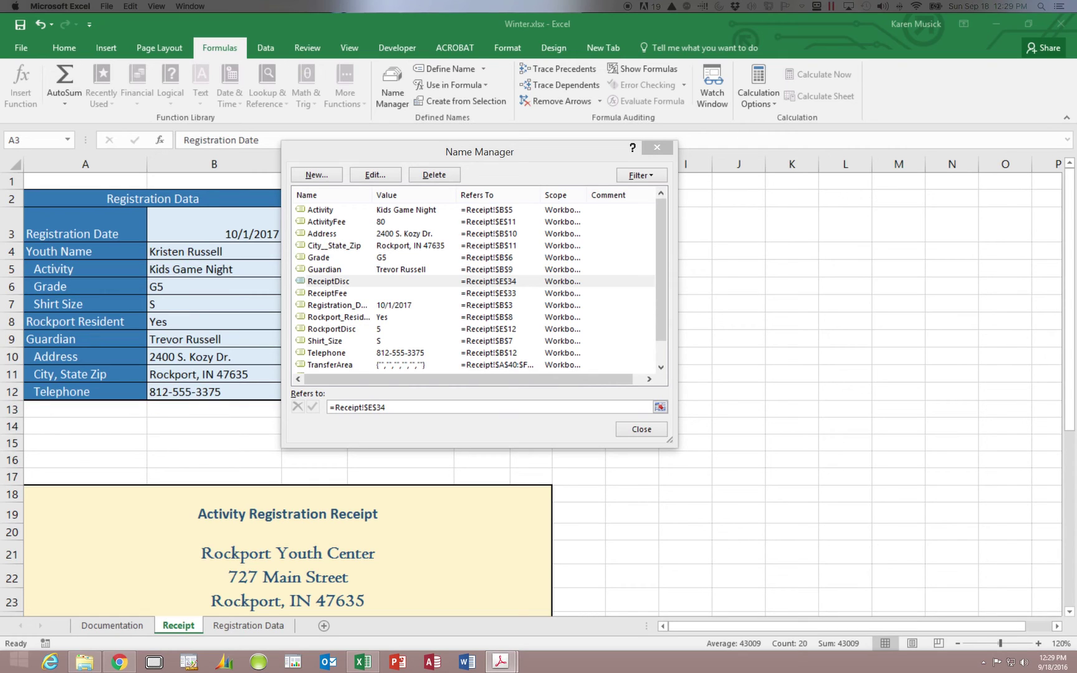
left_click(323, 364)
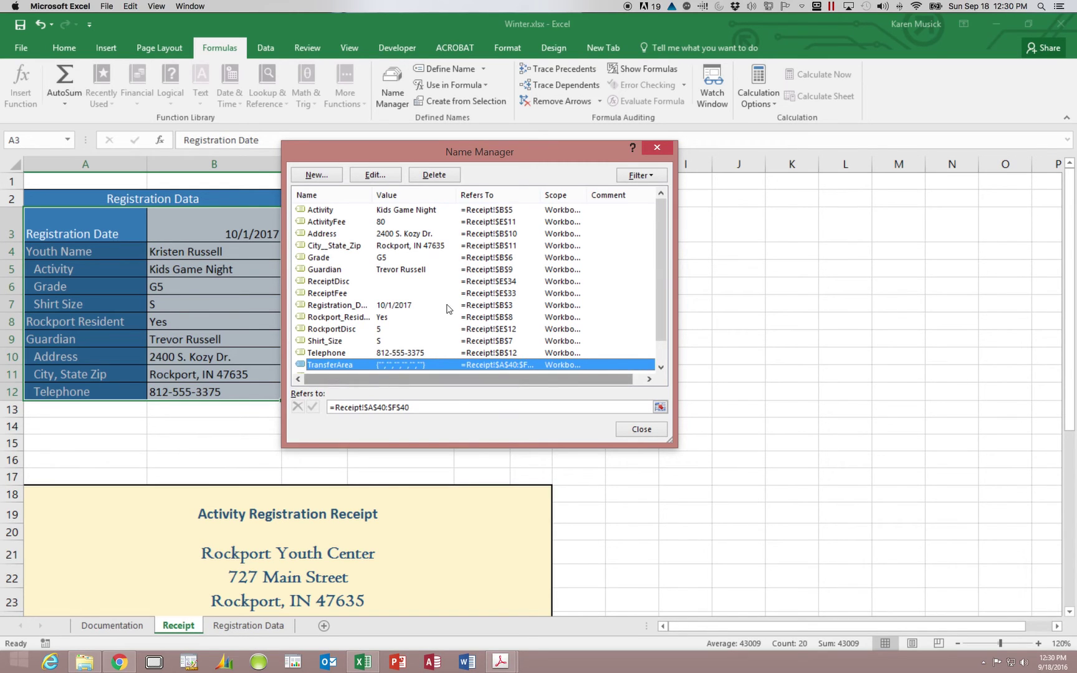
- Delete the TransferArea name and confirm it, then select YouthInfo
left_click(445, 178)
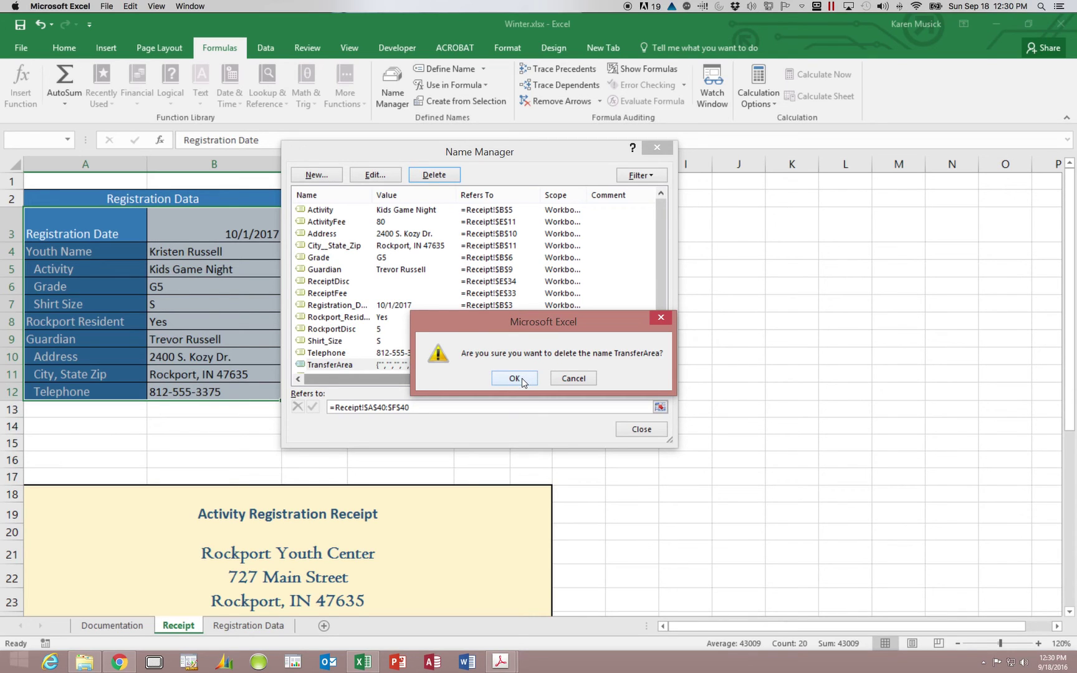
left_click(524, 380)
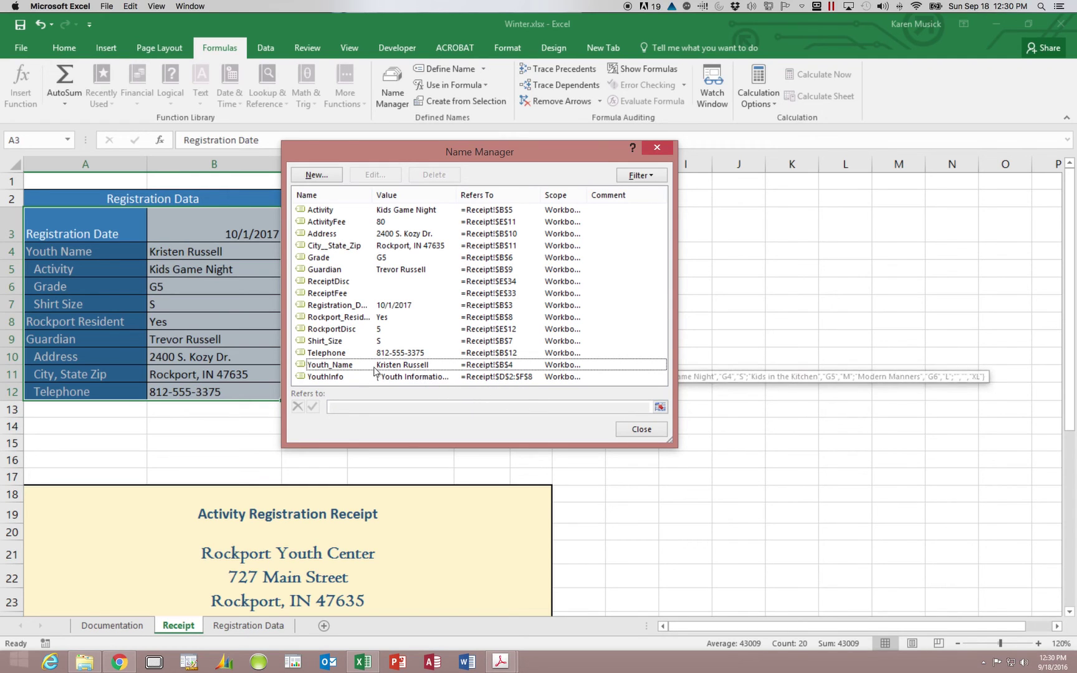
left_click(331, 377)
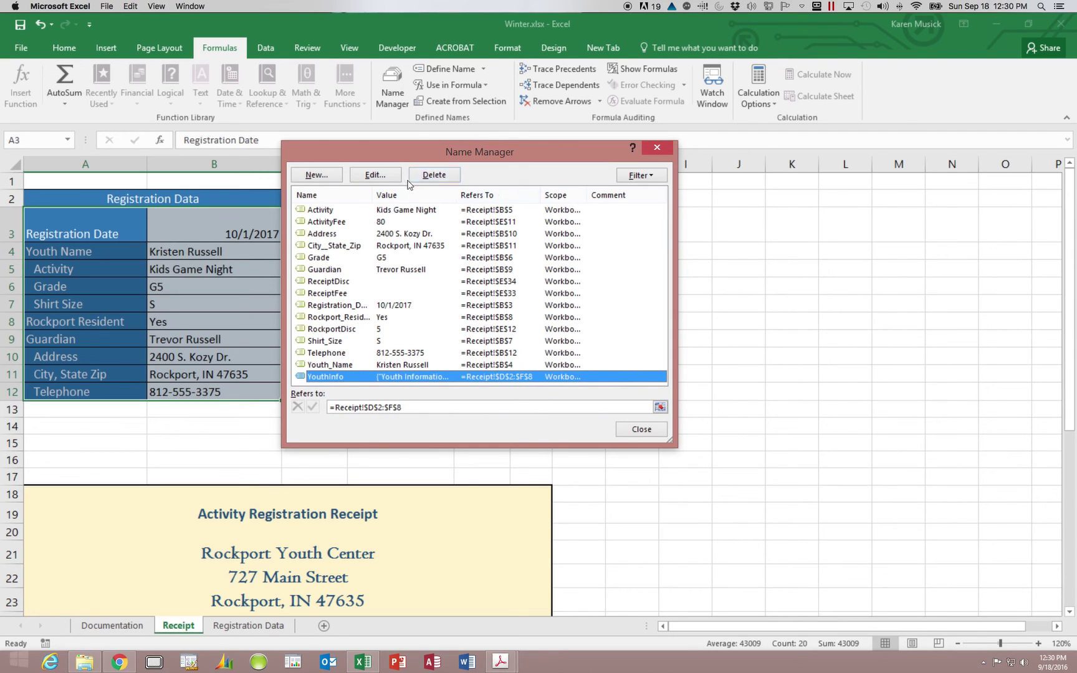
- Delete the YouthInfo name and confirm the removal
left_click(429, 177)
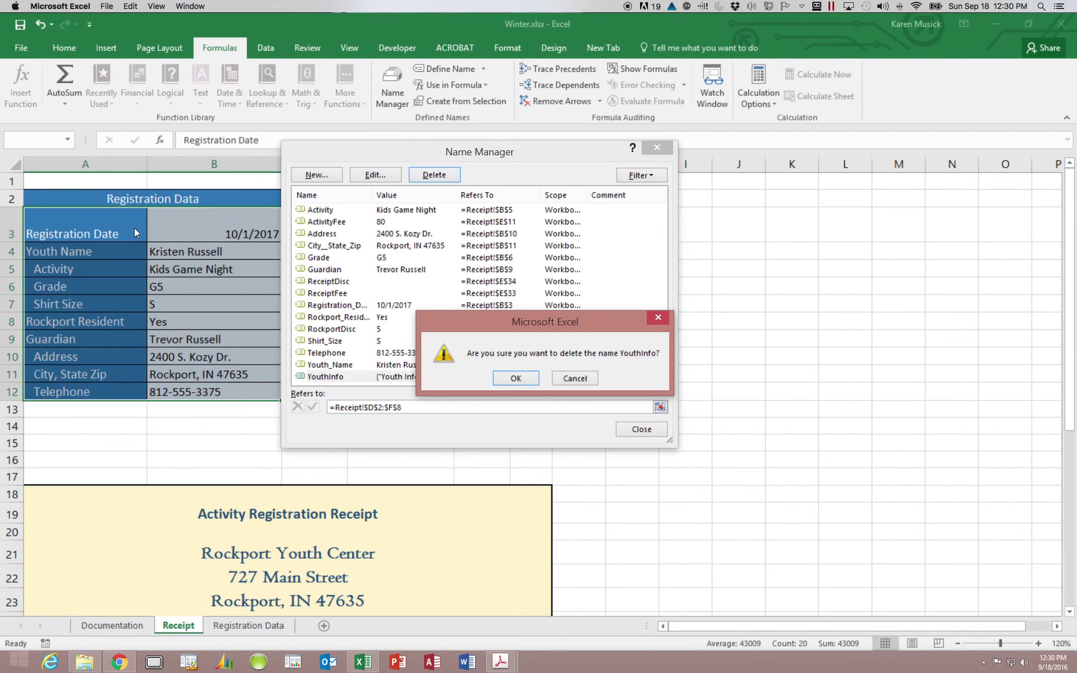
left_click(514, 378)
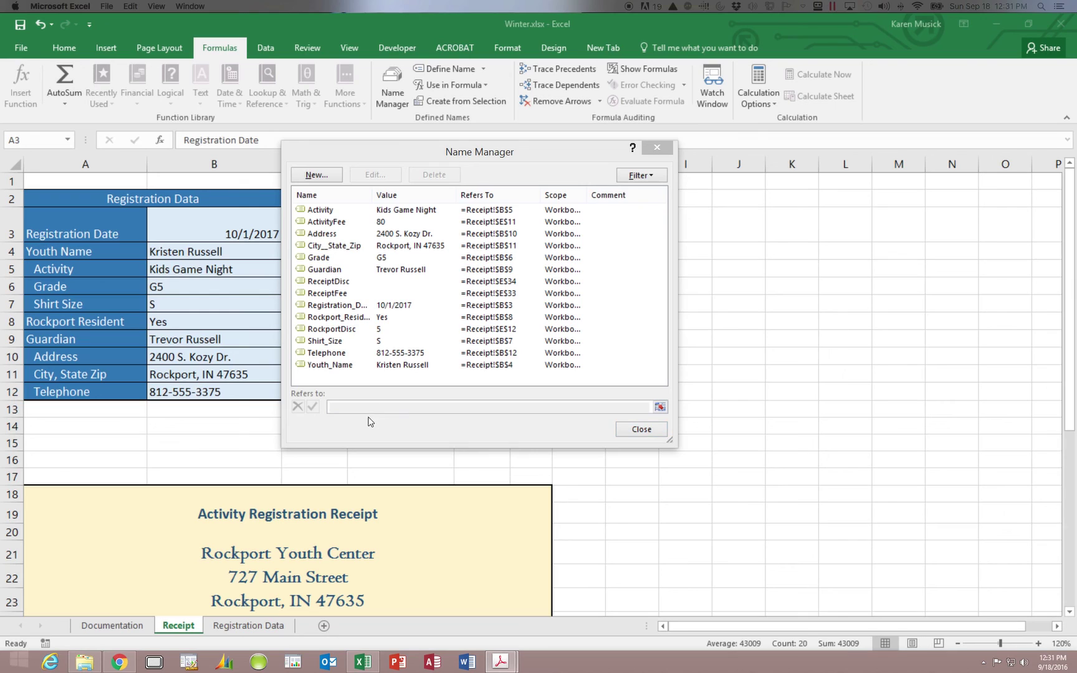
left_click(319, 178)
left_click(641, 430)
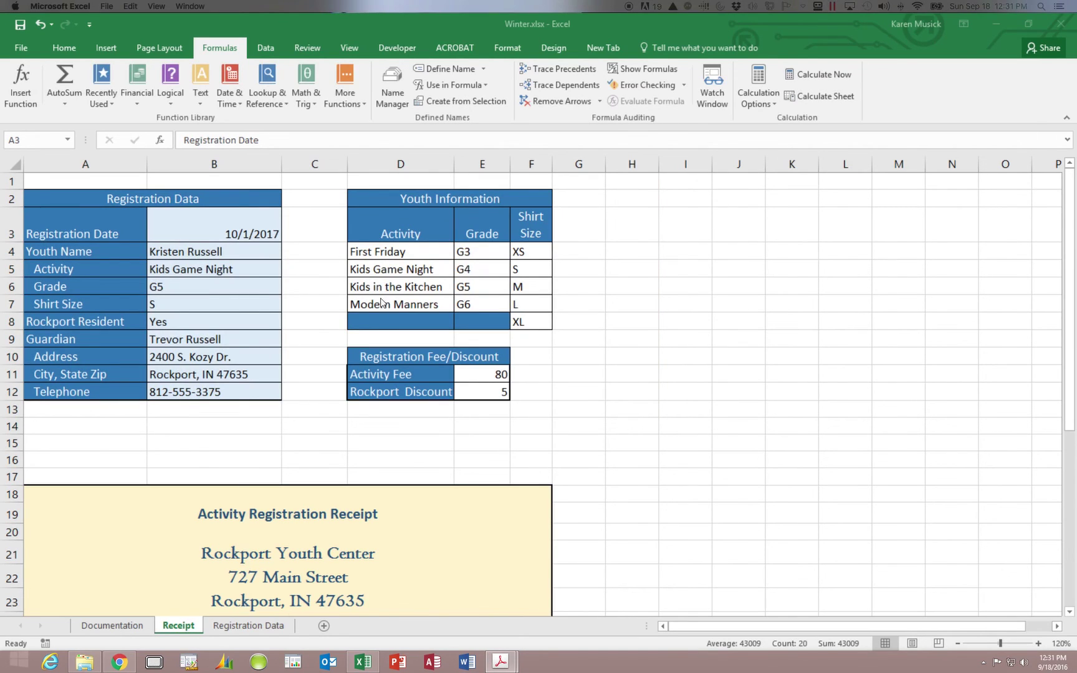
- Save Winter.xlsx with the updated ReceiptFee and ReceiptDisc names
left_click(20, 26)
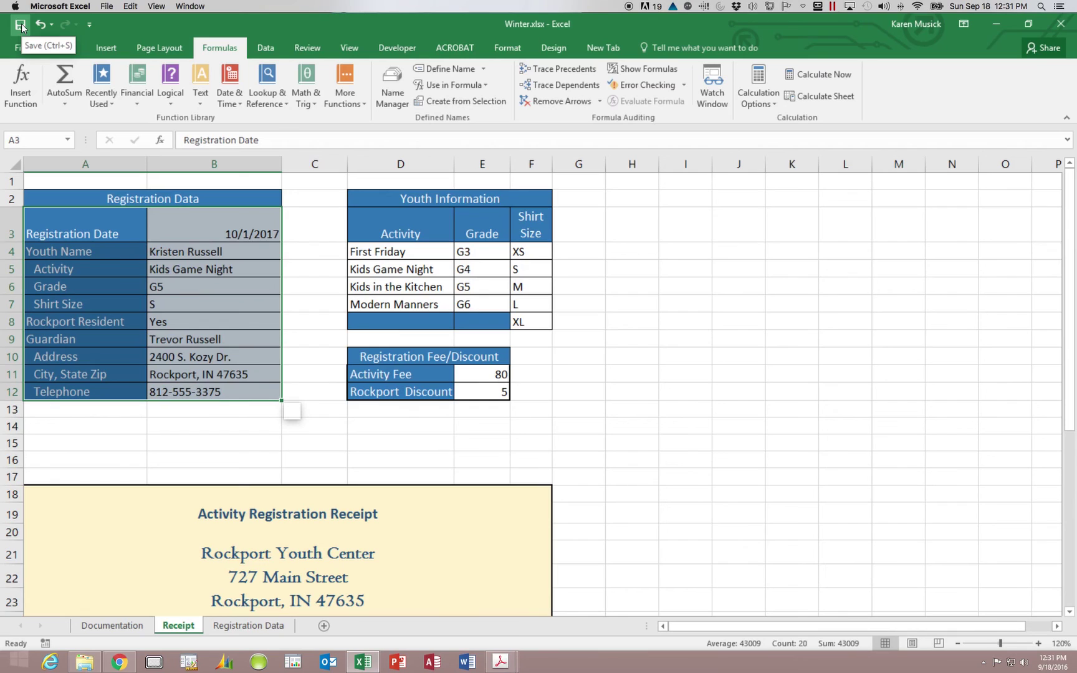